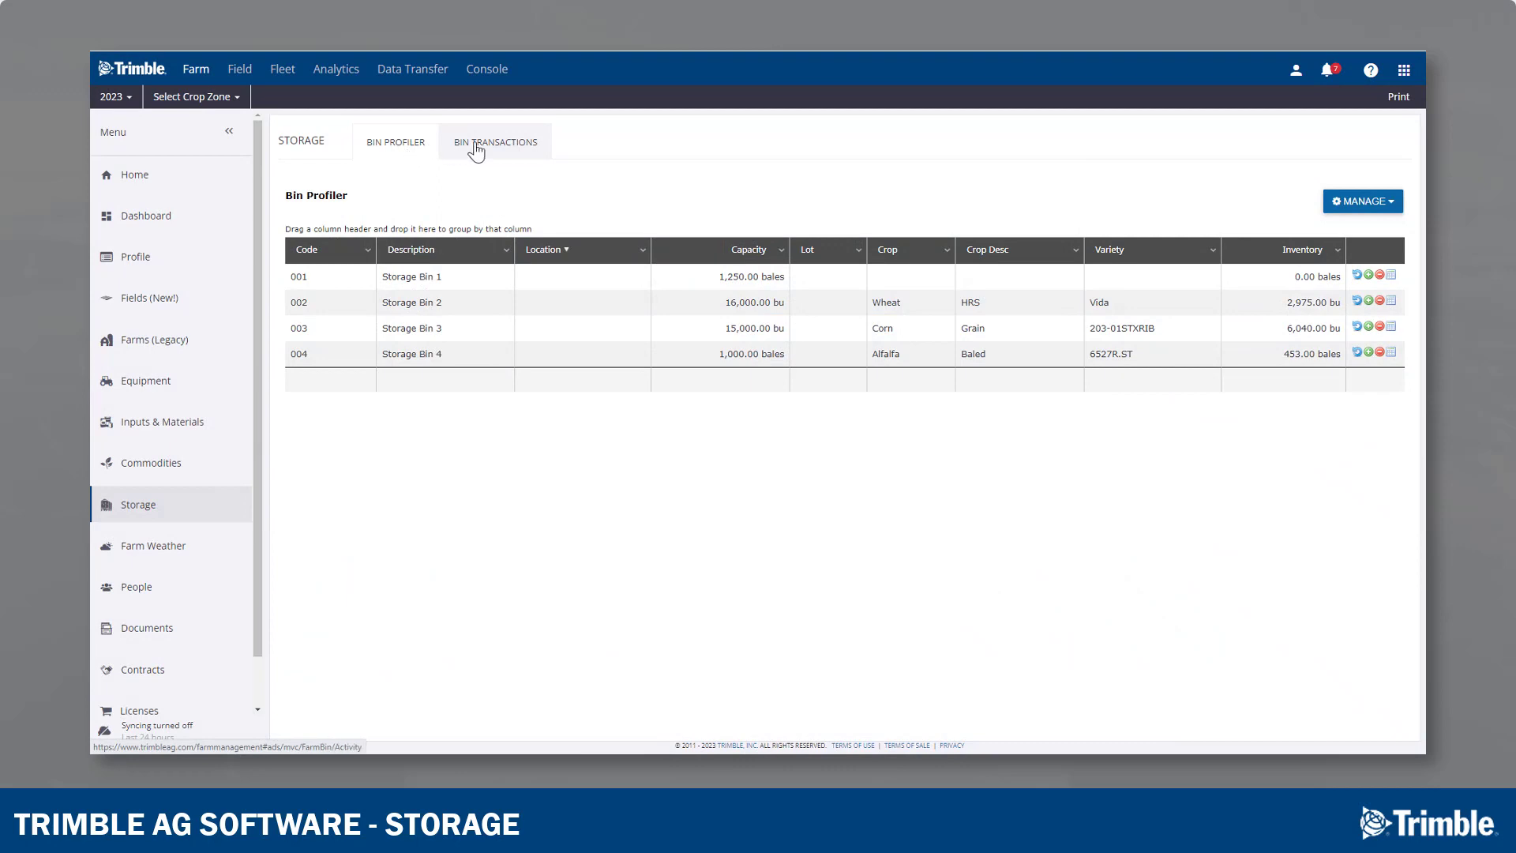
# Switch the Storage page to the Bin Transactions tab to see the bin transaction history
pyautogui.click(476, 150)
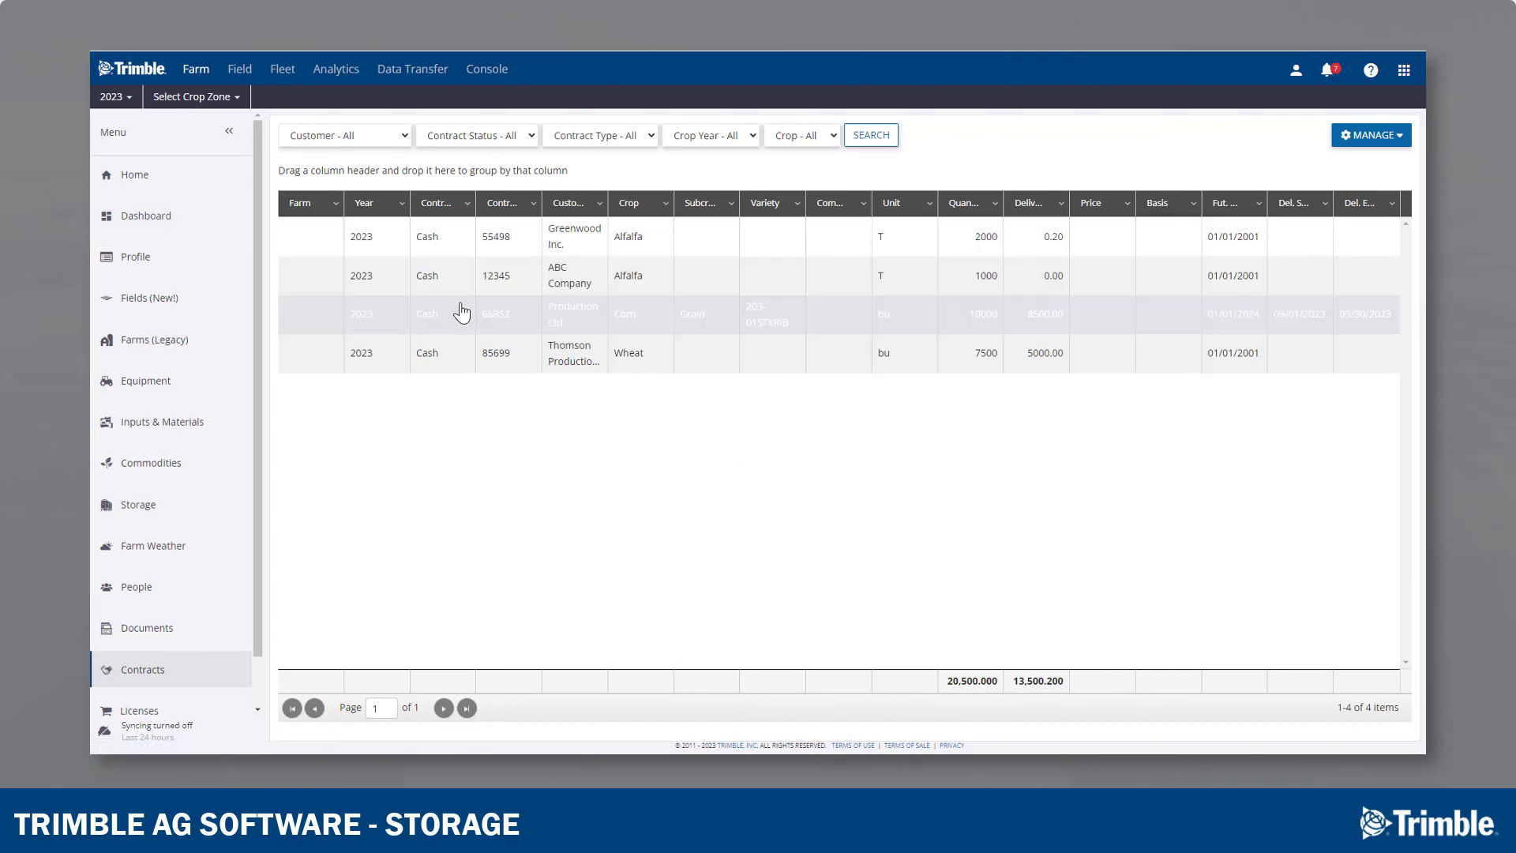
# Open contract 66852 and review its Field (2) and Transactions tabs
pyautogui.click(461, 315)
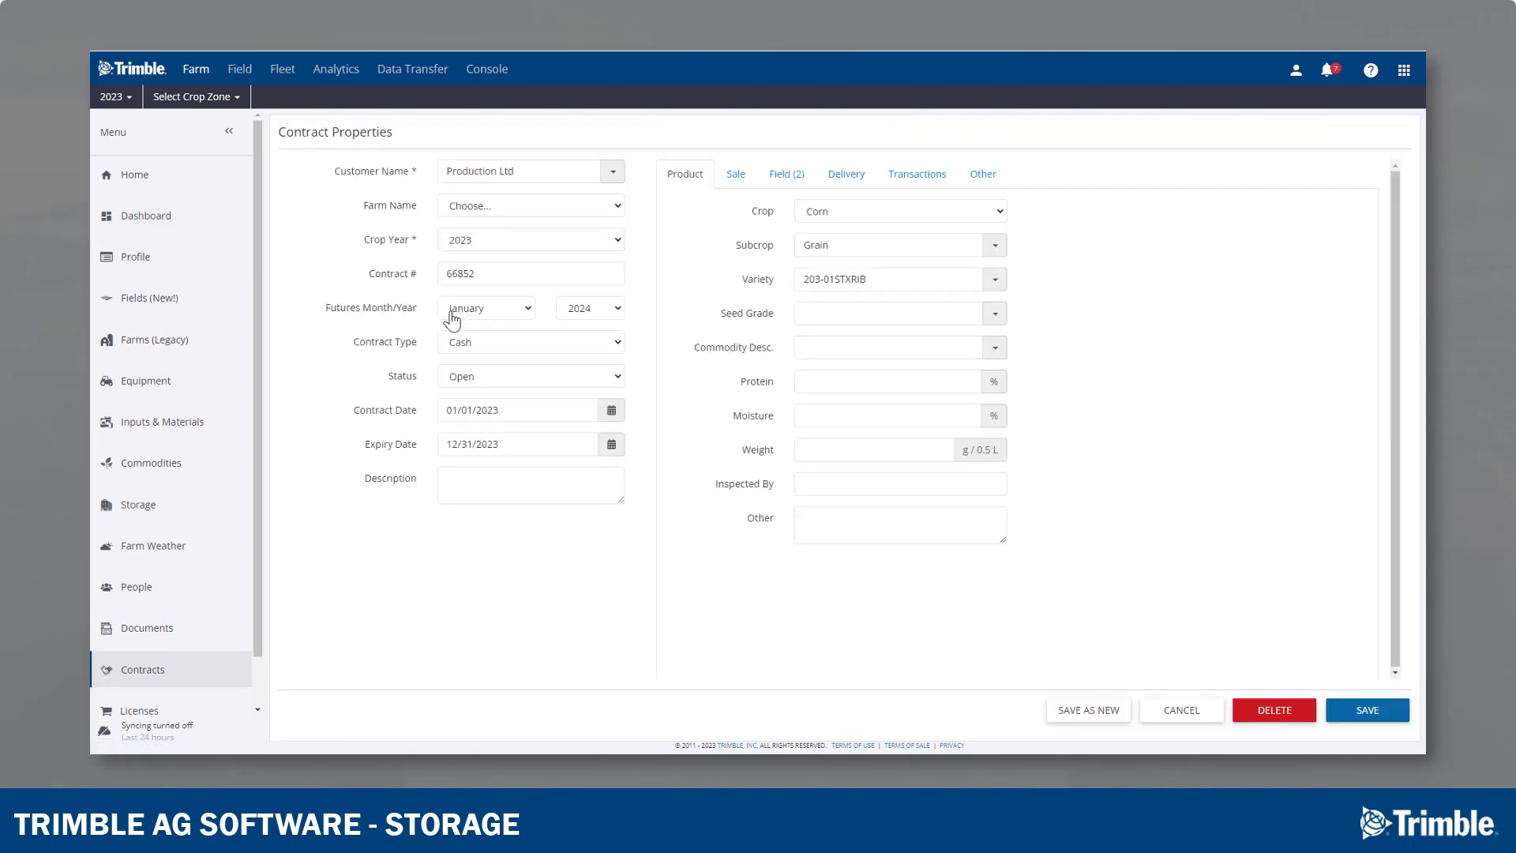
pyautogui.click(785, 176)
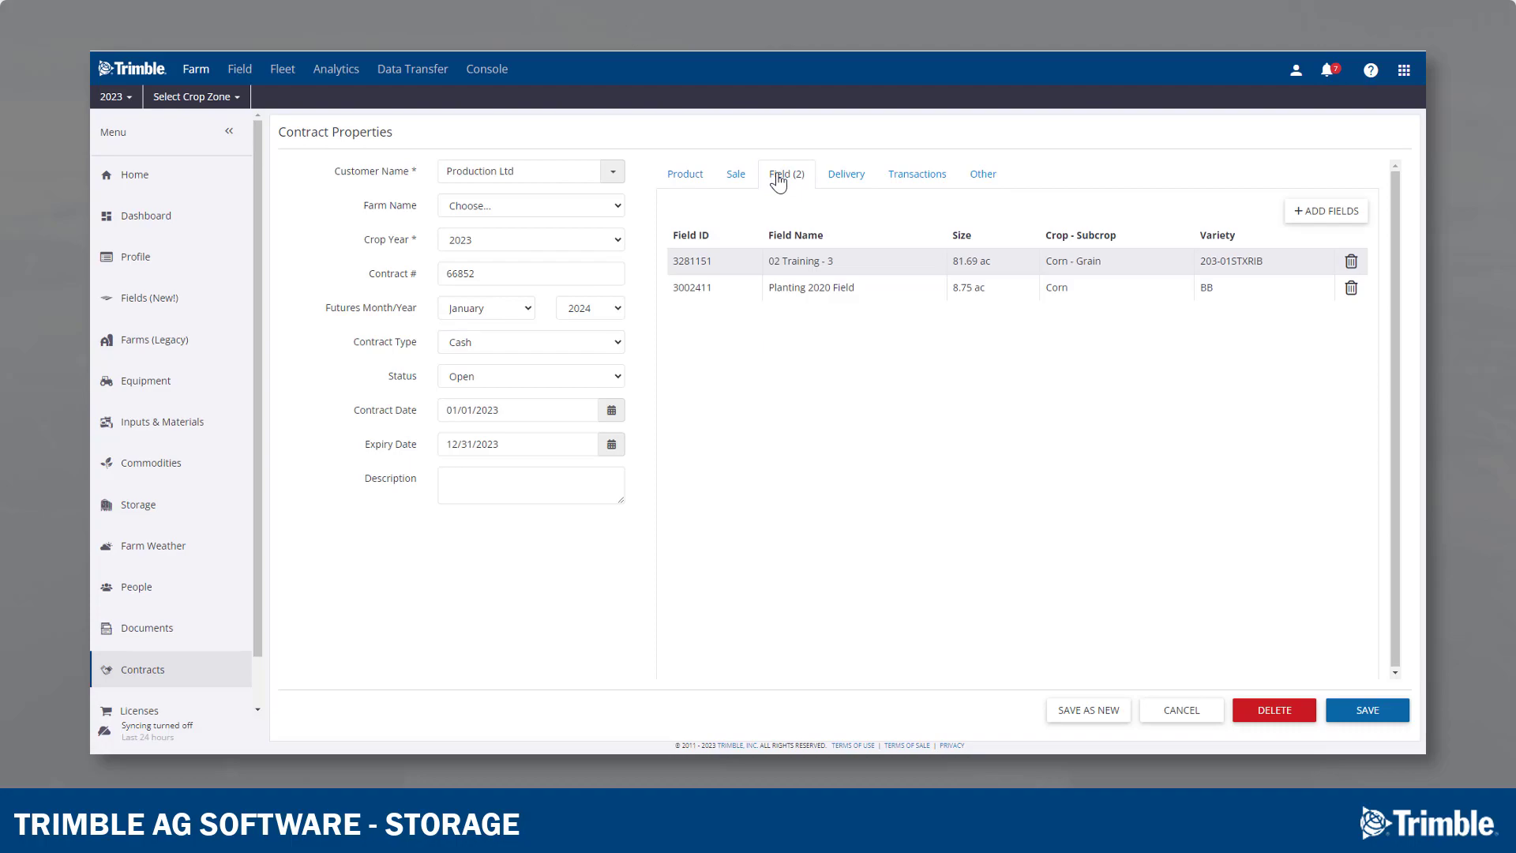
pyautogui.click(917, 175)
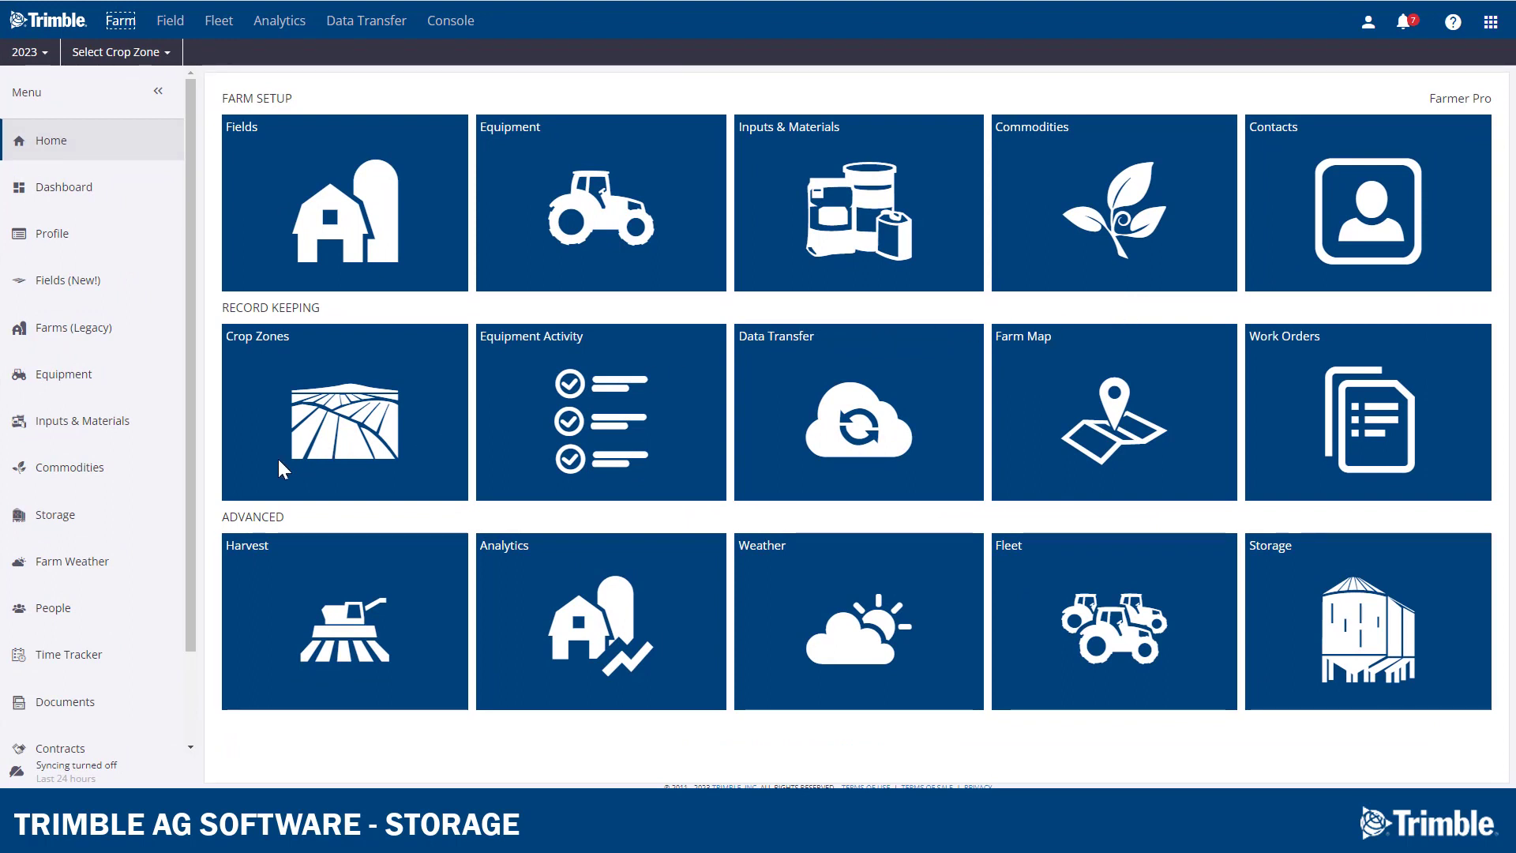
# Go to Storage in the left menu to list the four bins in the Bin Profiler
pyautogui.click(62, 525)
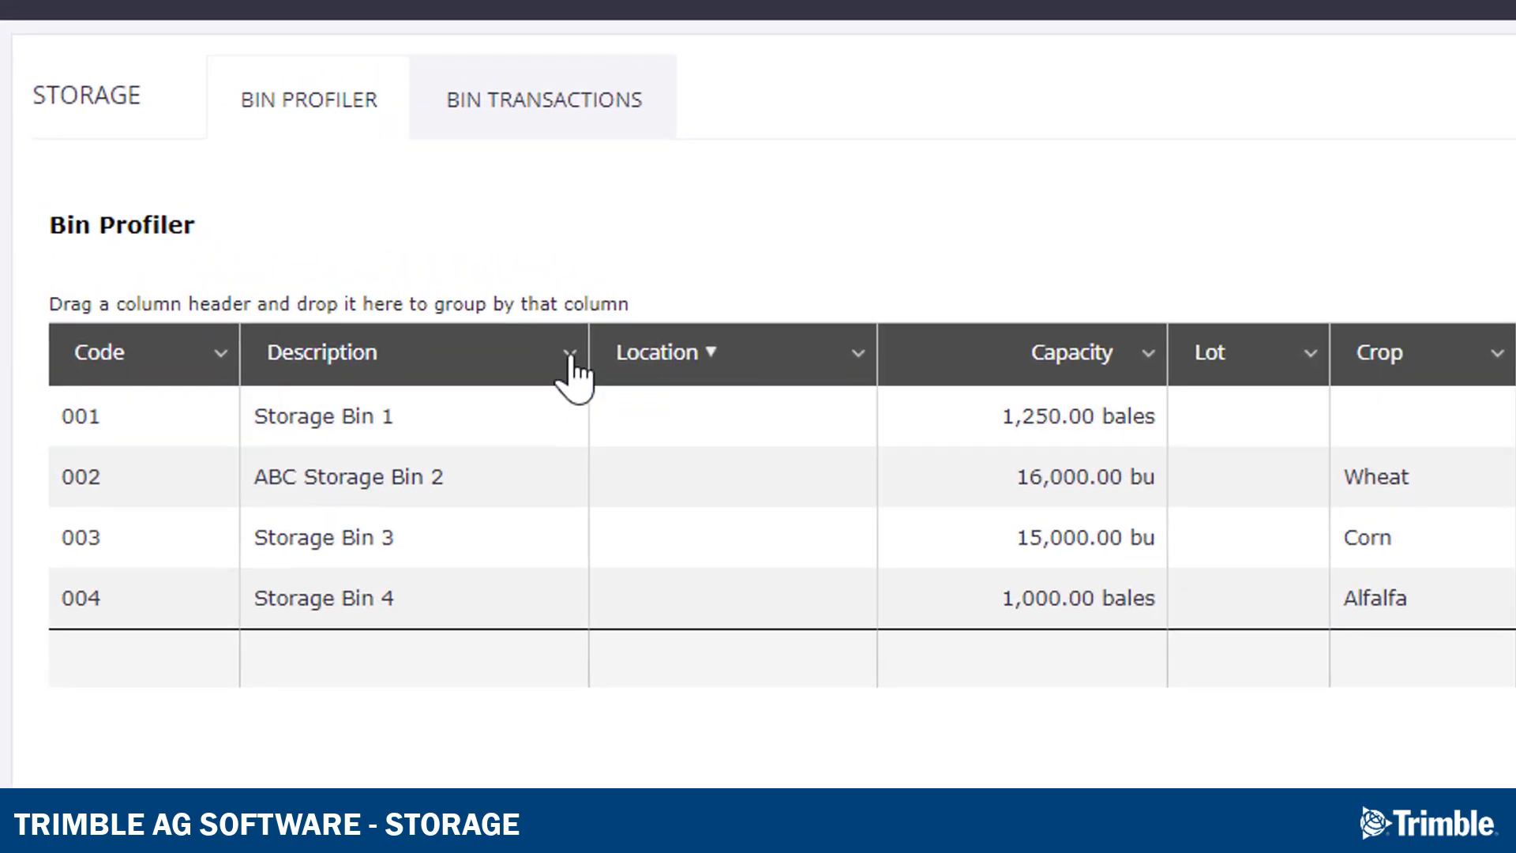
pyautogui.click(569, 354)
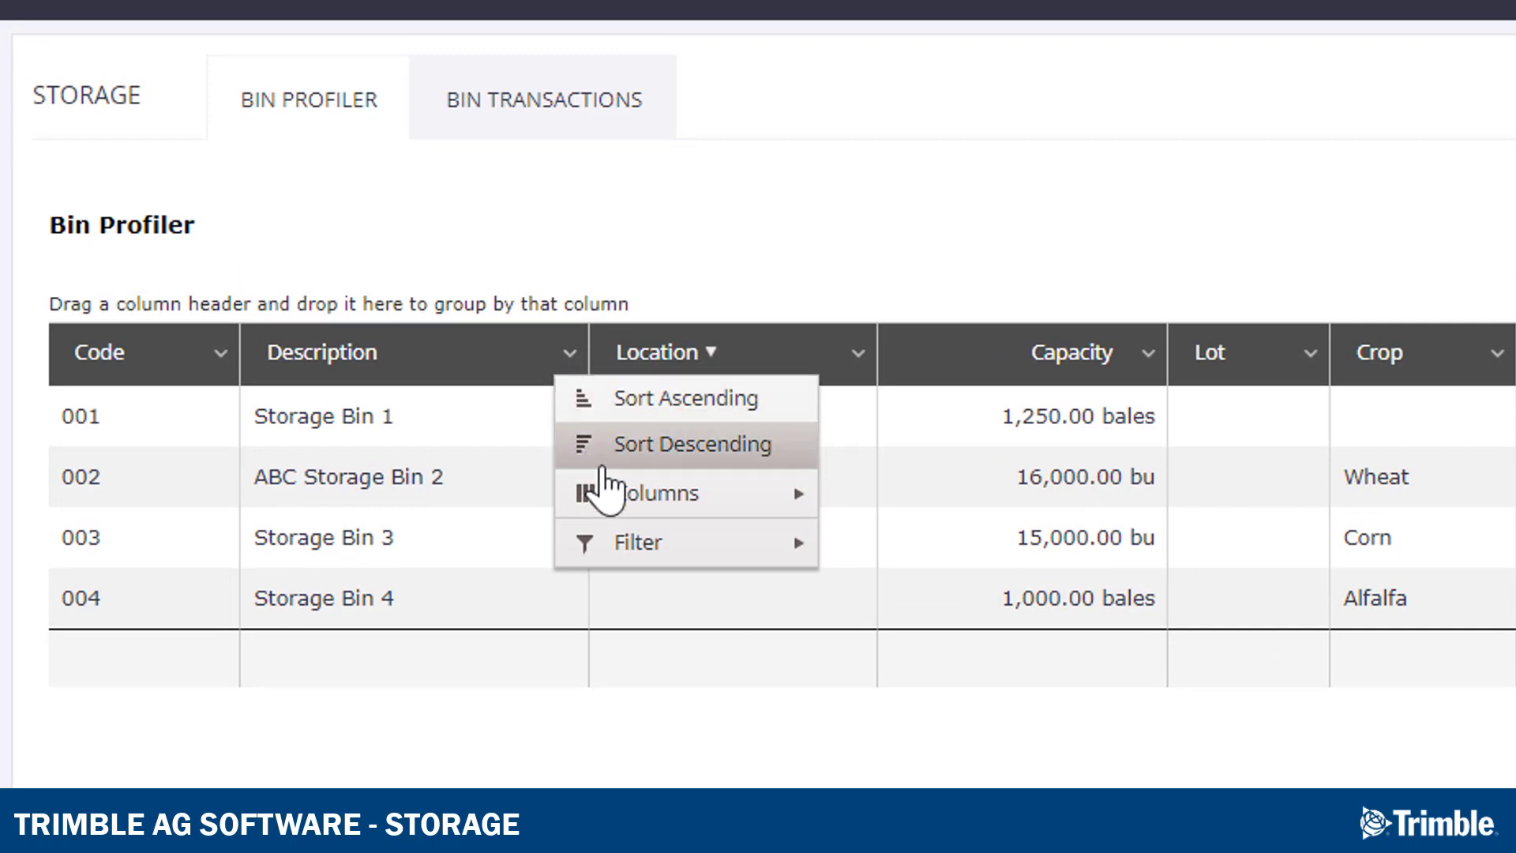
pyautogui.moveTo(743, 545)
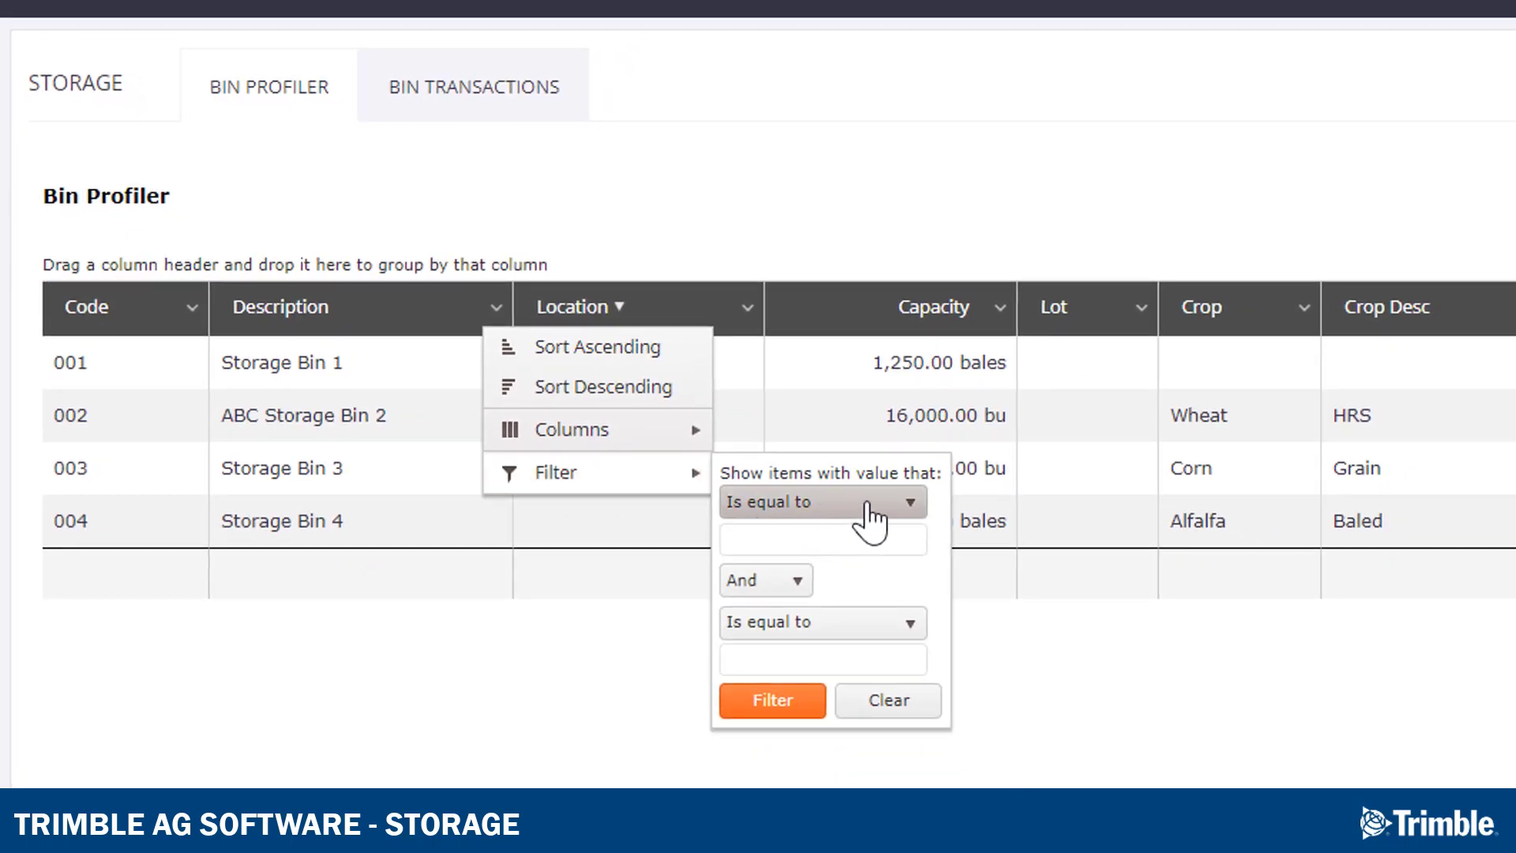
pyautogui.click(911, 505)
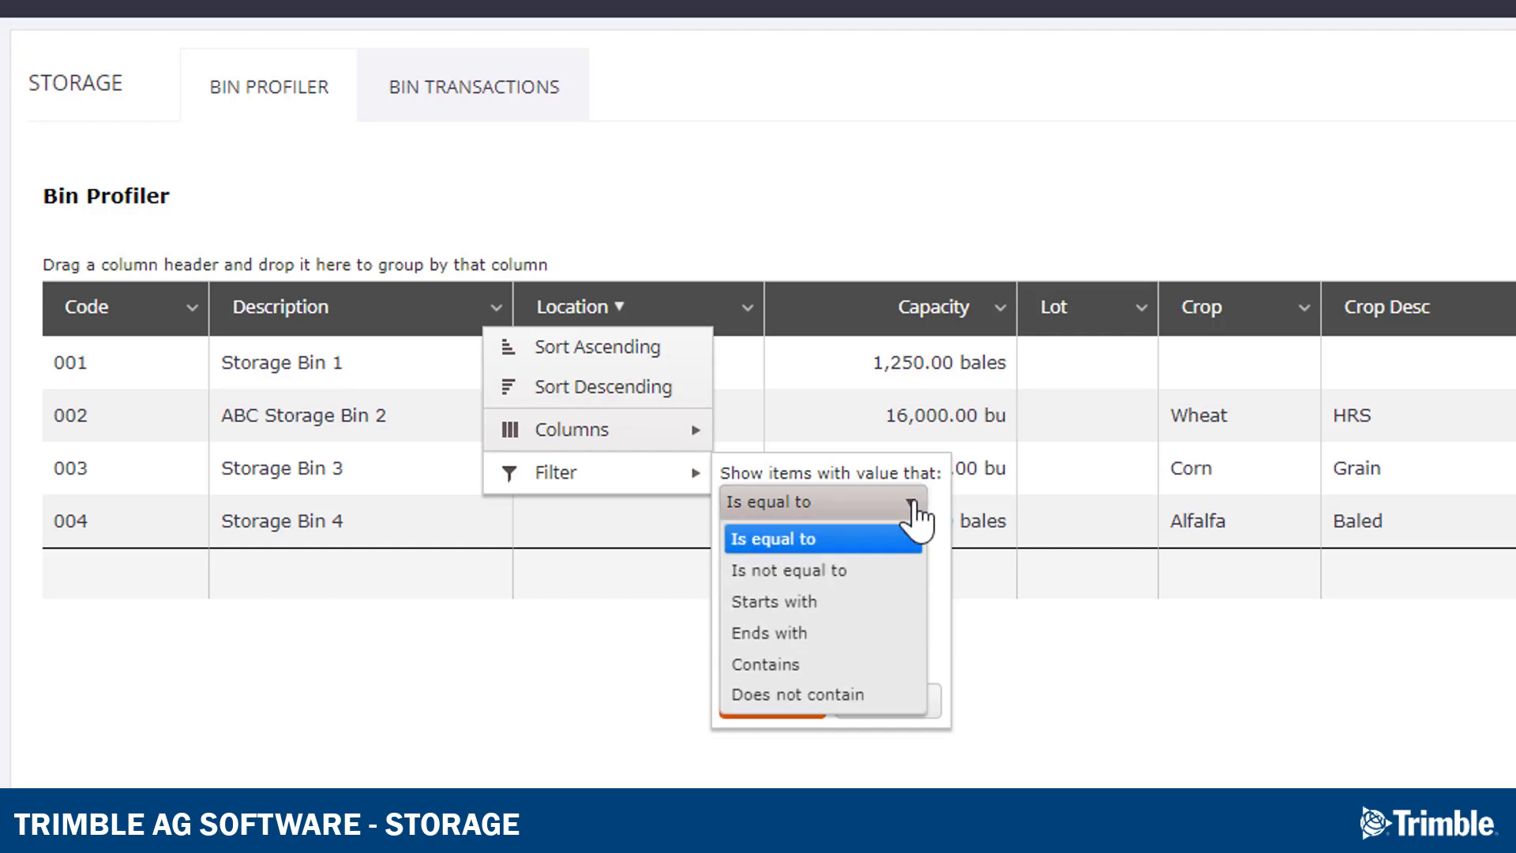
pyautogui.click(811, 665)
pyautogui.click(779, 543)
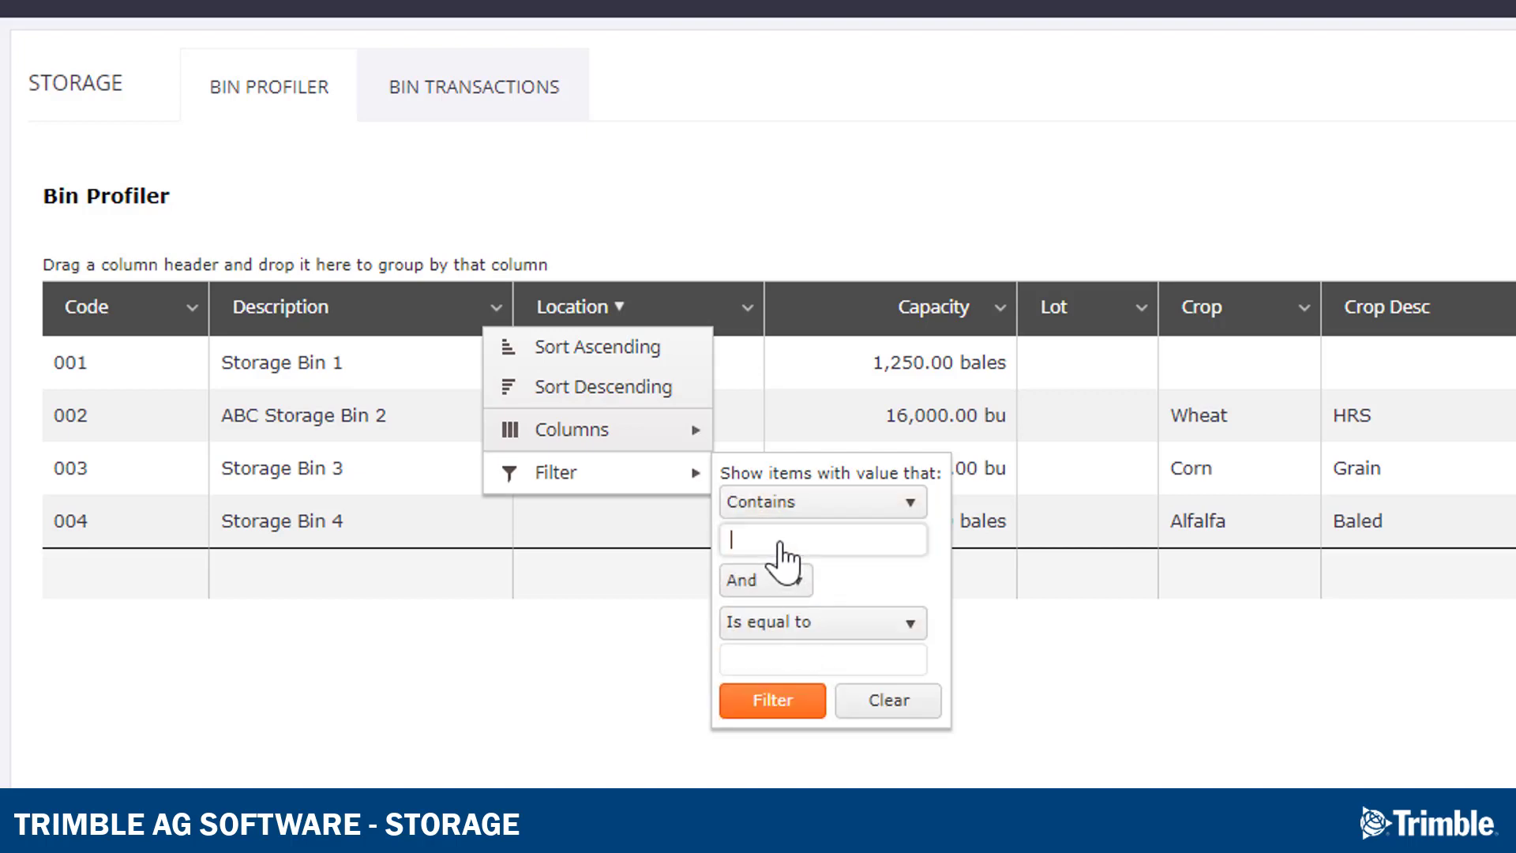
pyautogui.write('ABC')
pyautogui.click(761, 701)
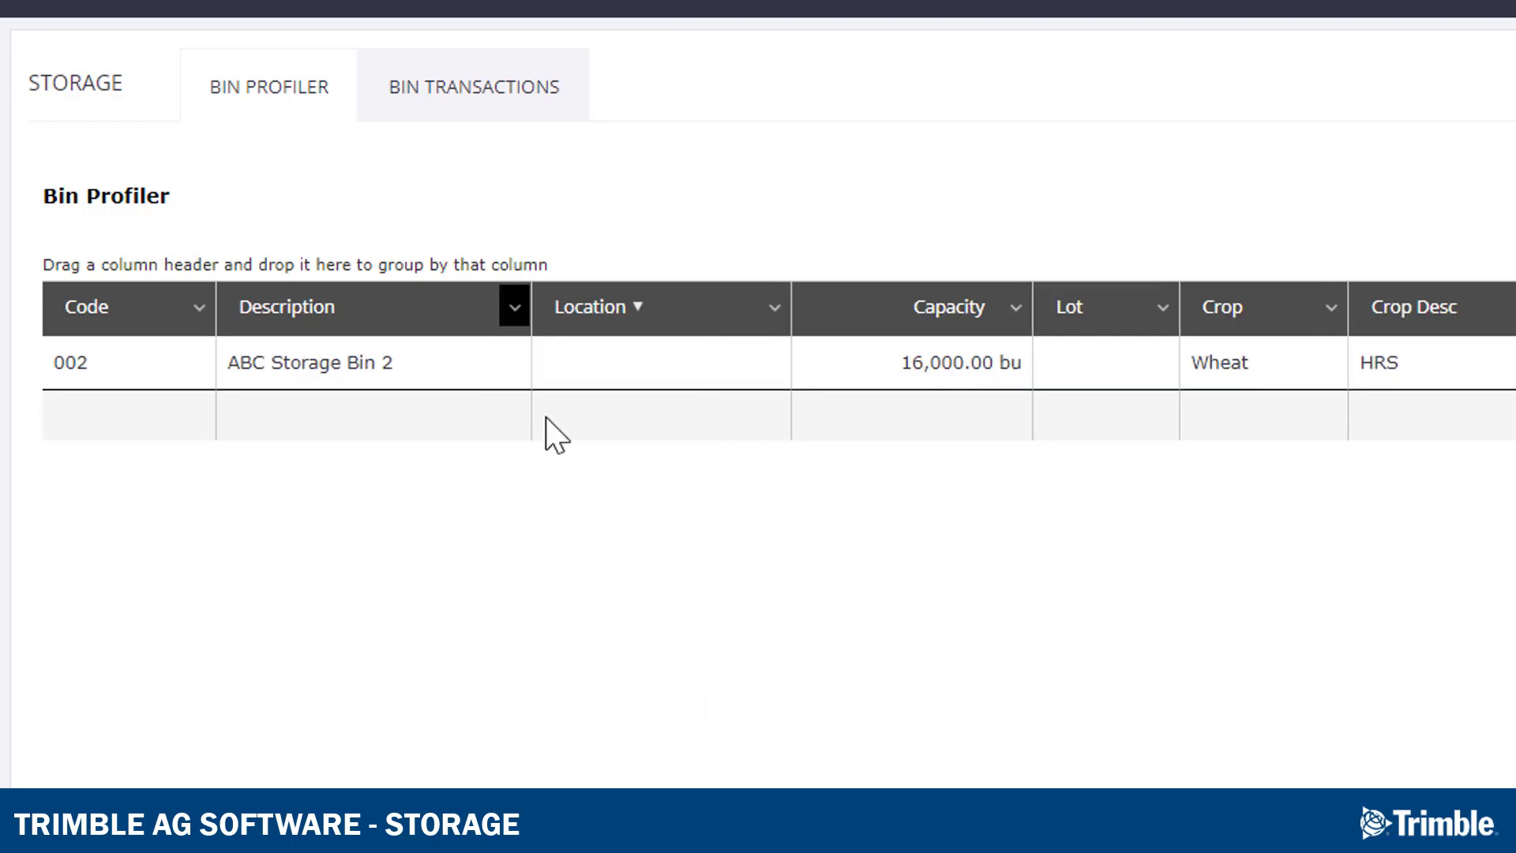
pyautogui.click(512, 310)
pyautogui.moveTo(592, 473)
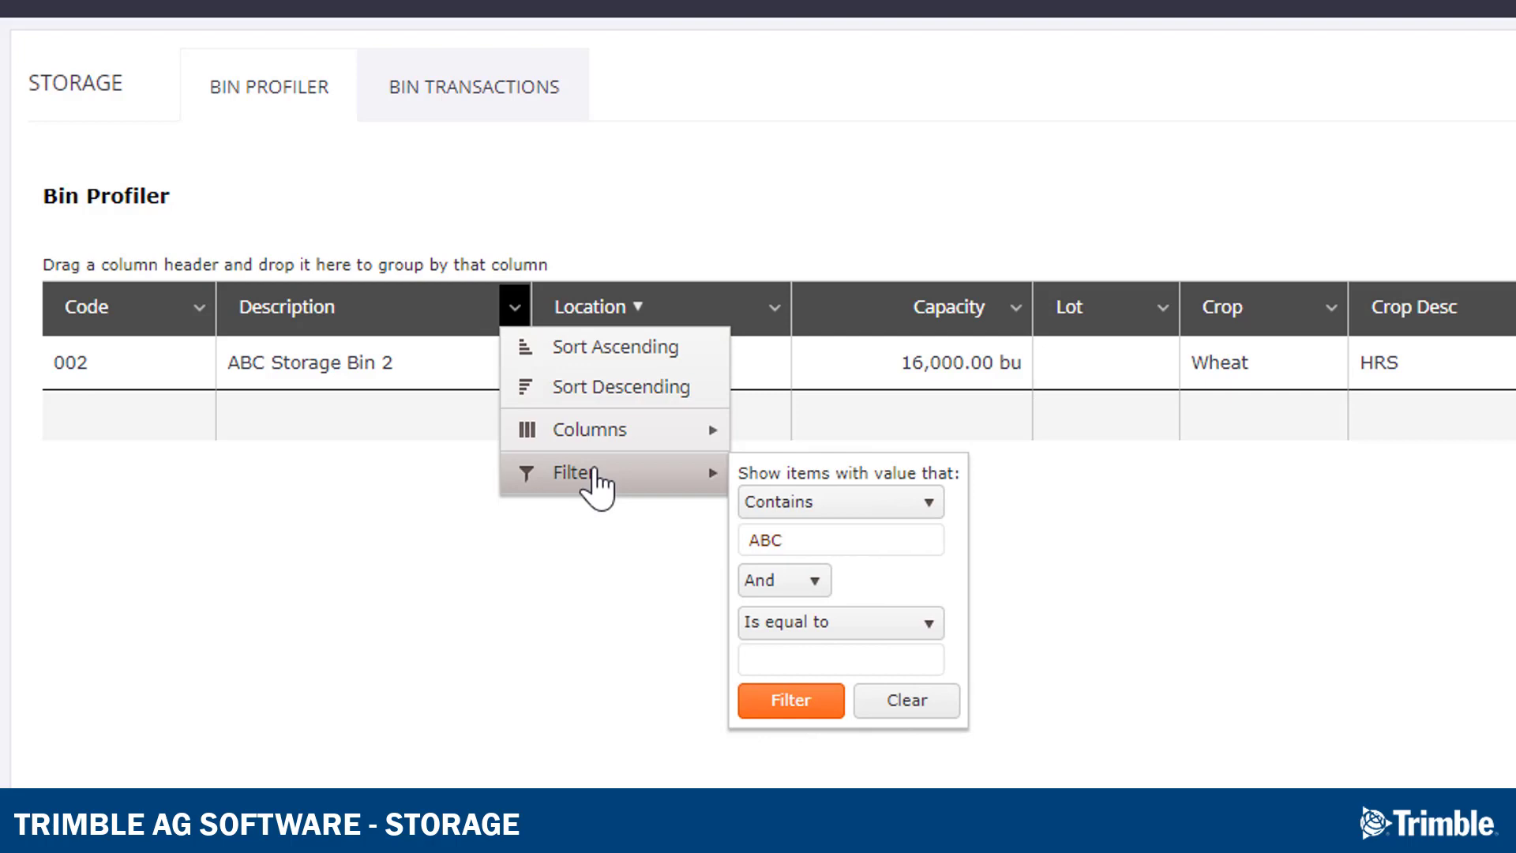
pyautogui.click(906, 703)
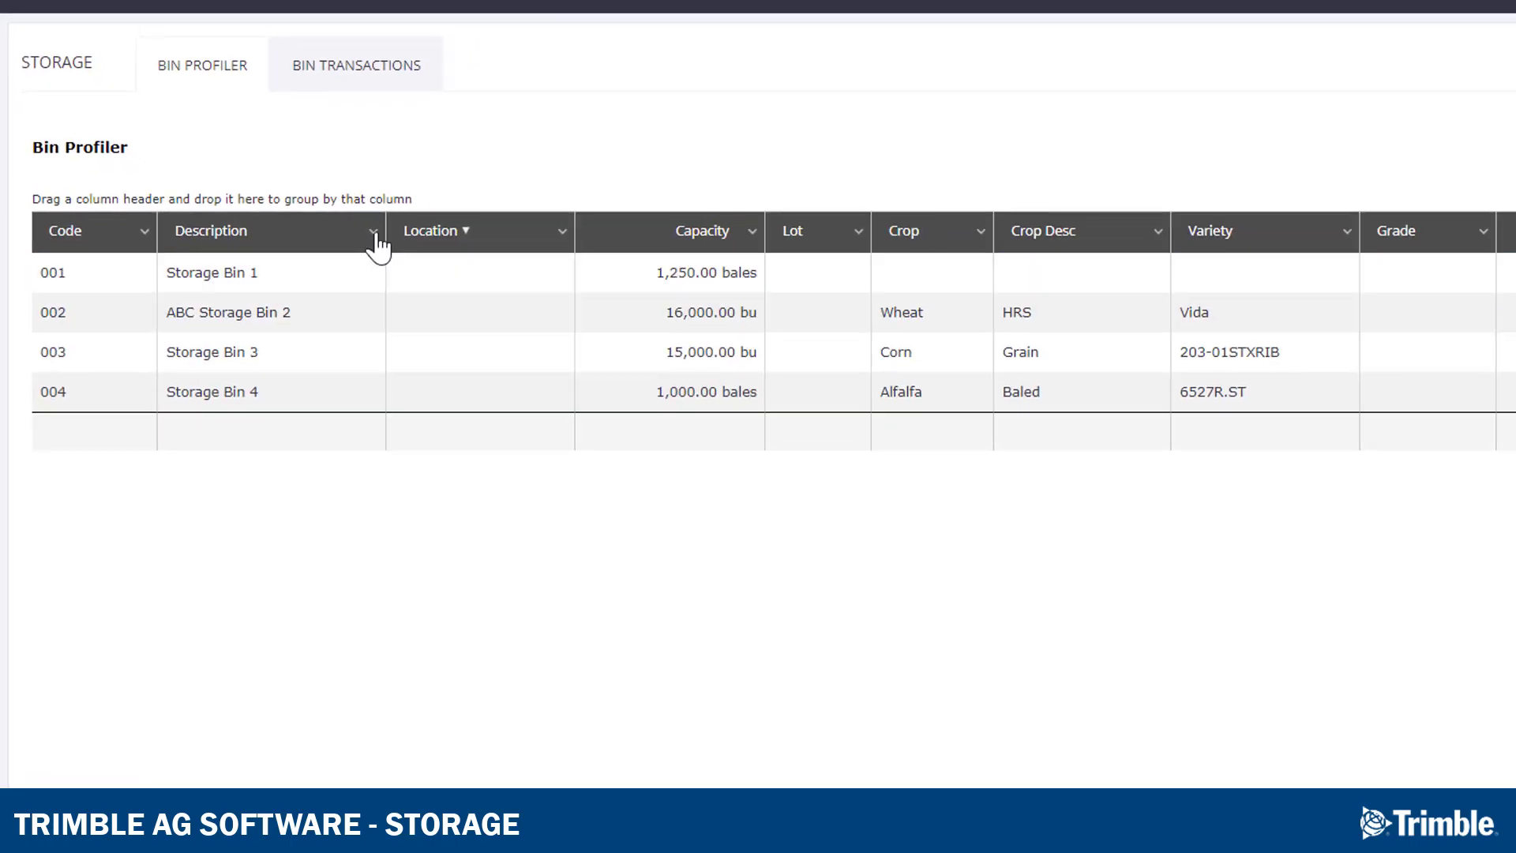
# Hide the Grade column in the Bin Profiler, then group bins by Crop and remove that grouping
pyautogui.click(496, 308)
pyautogui.moveTo(465, 338)
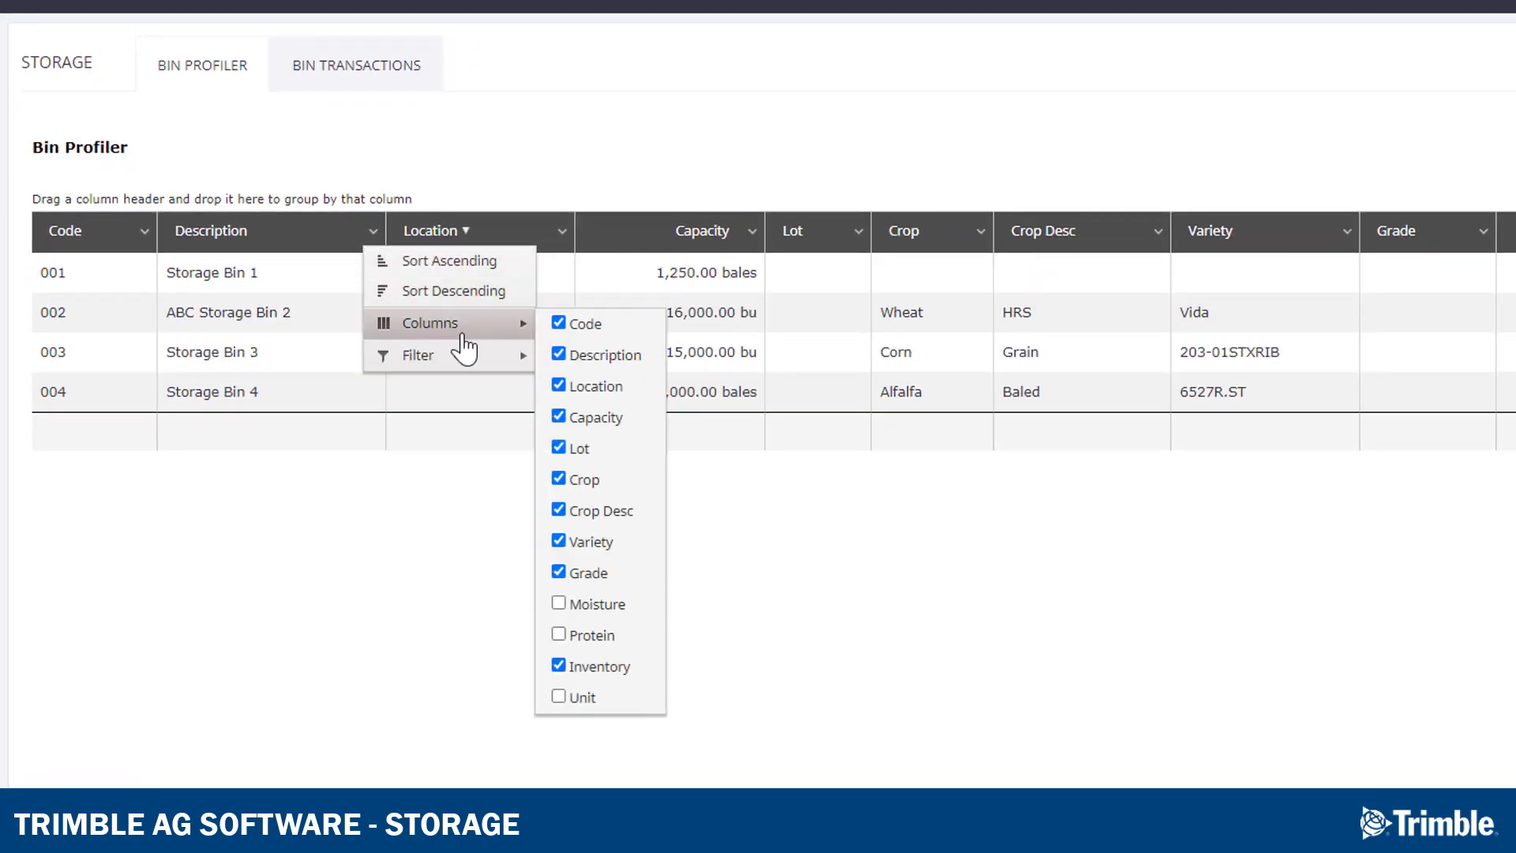
pyautogui.click(559, 573)
pyautogui.click(710, 583)
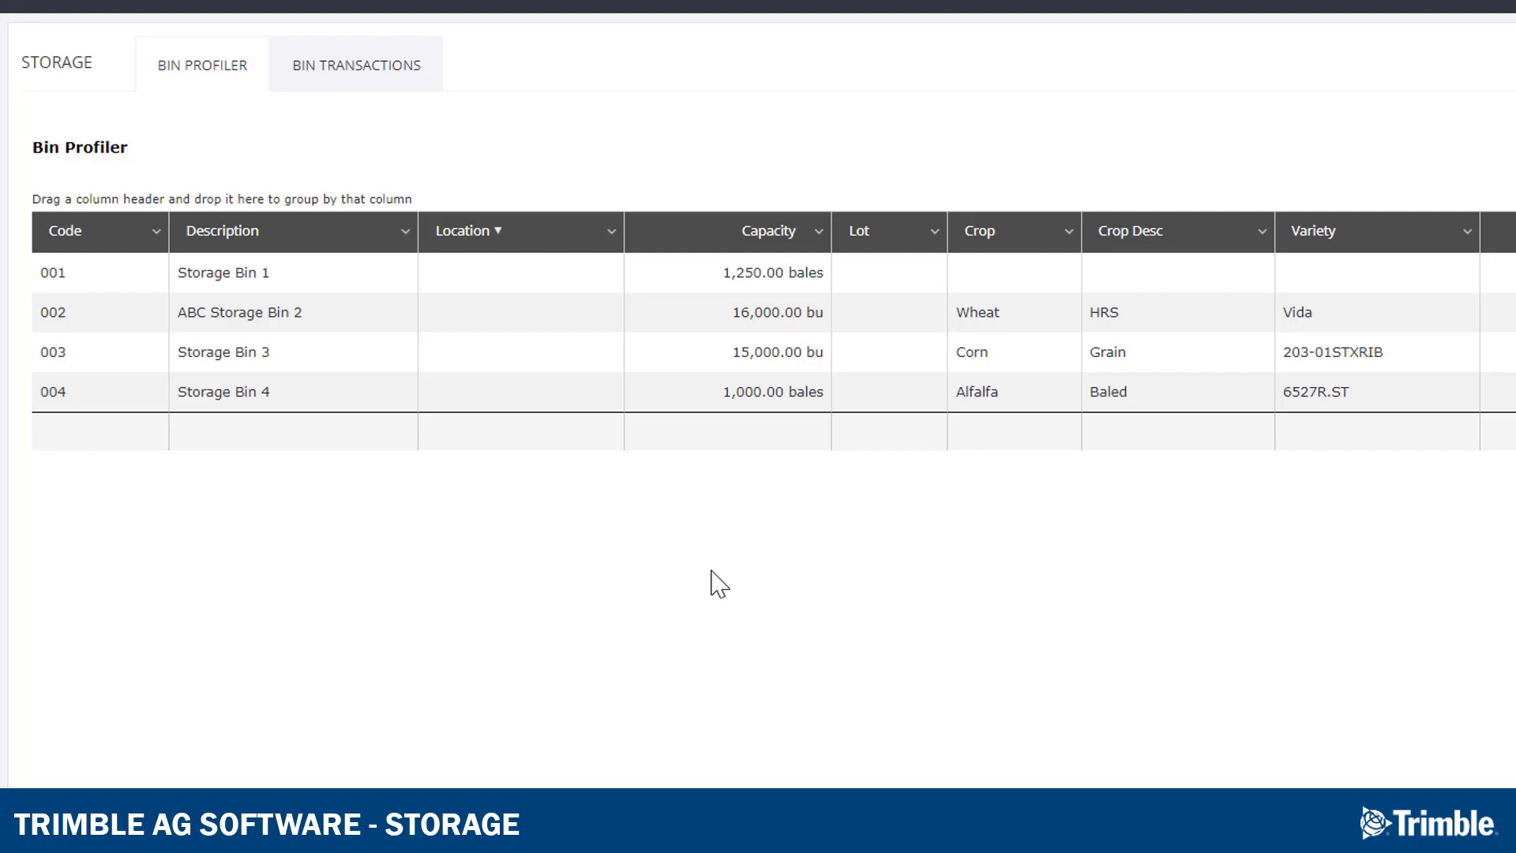
pyautogui.moveTo(981, 239); pyautogui.dragTo(77, 203)
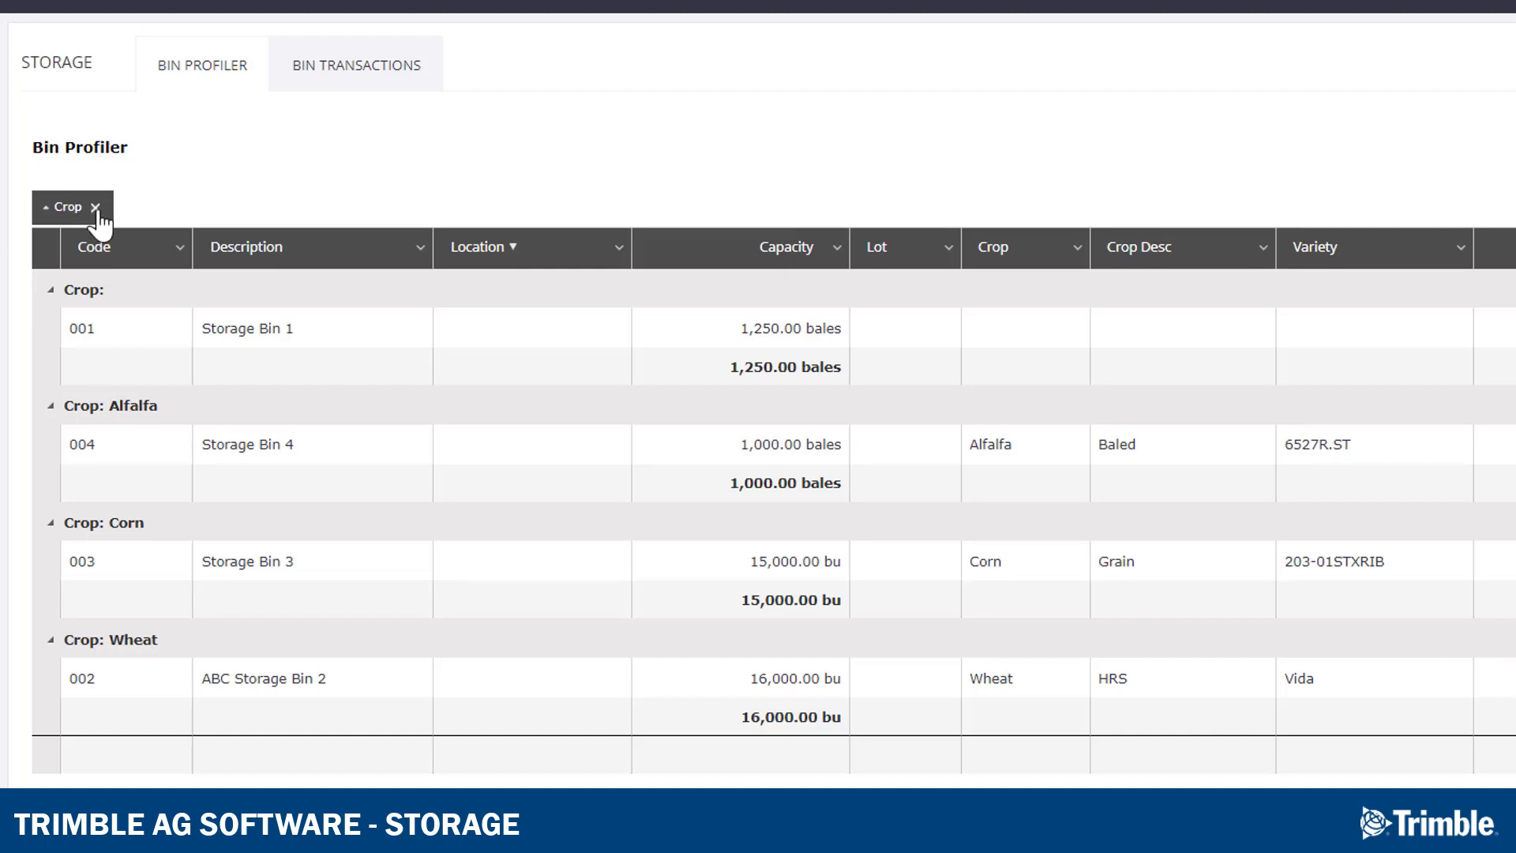
pyautogui.click(95, 208)
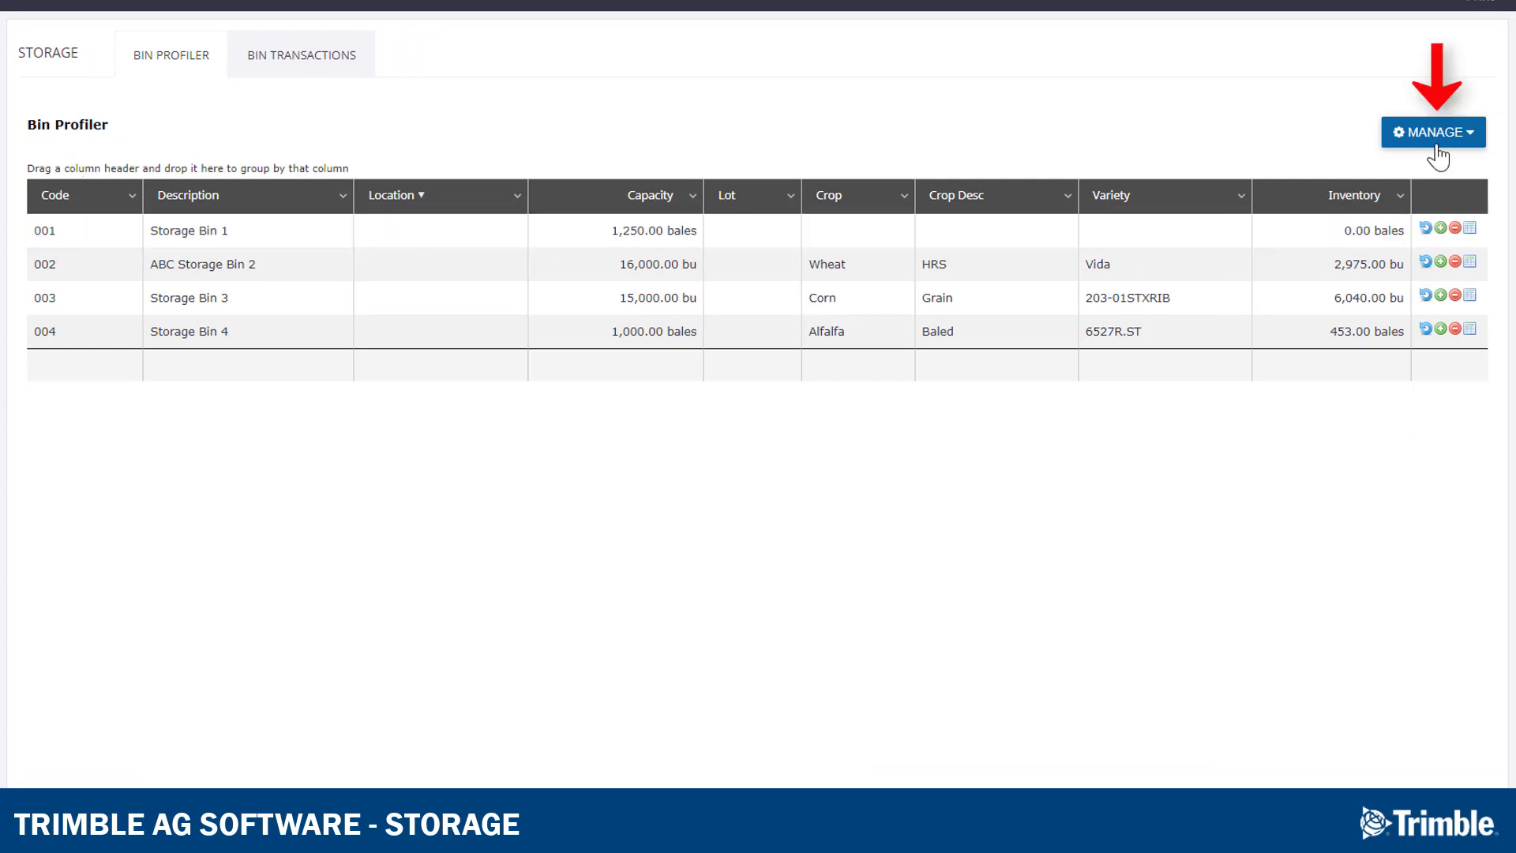
# Add bin code 123, 'Storage Bin 5', with 5000 total capacity and save it
pyautogui.click(1466, 145)
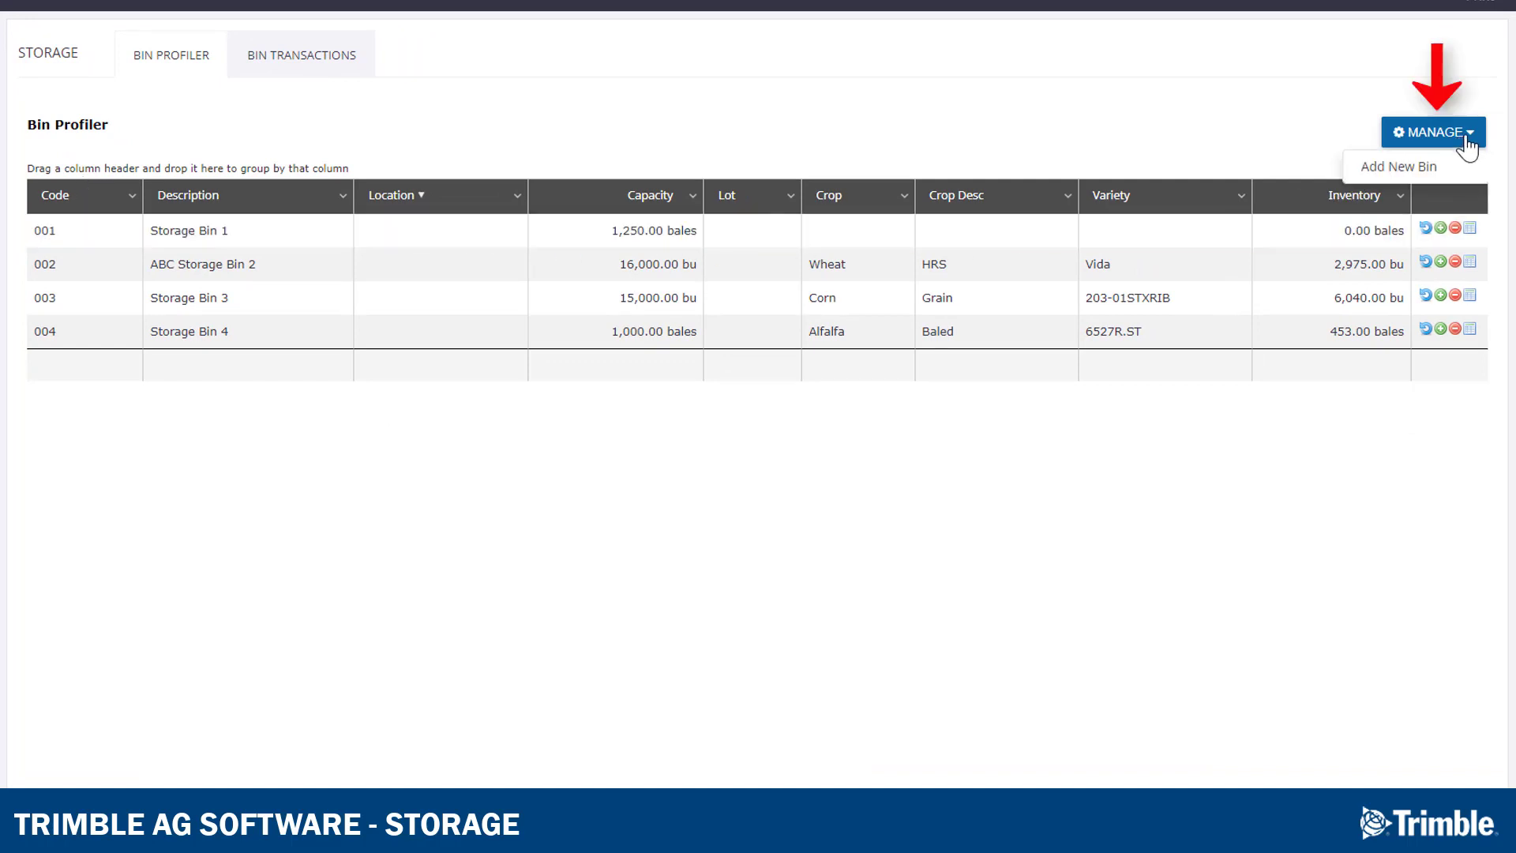
pyautogui.click(1389, 167)
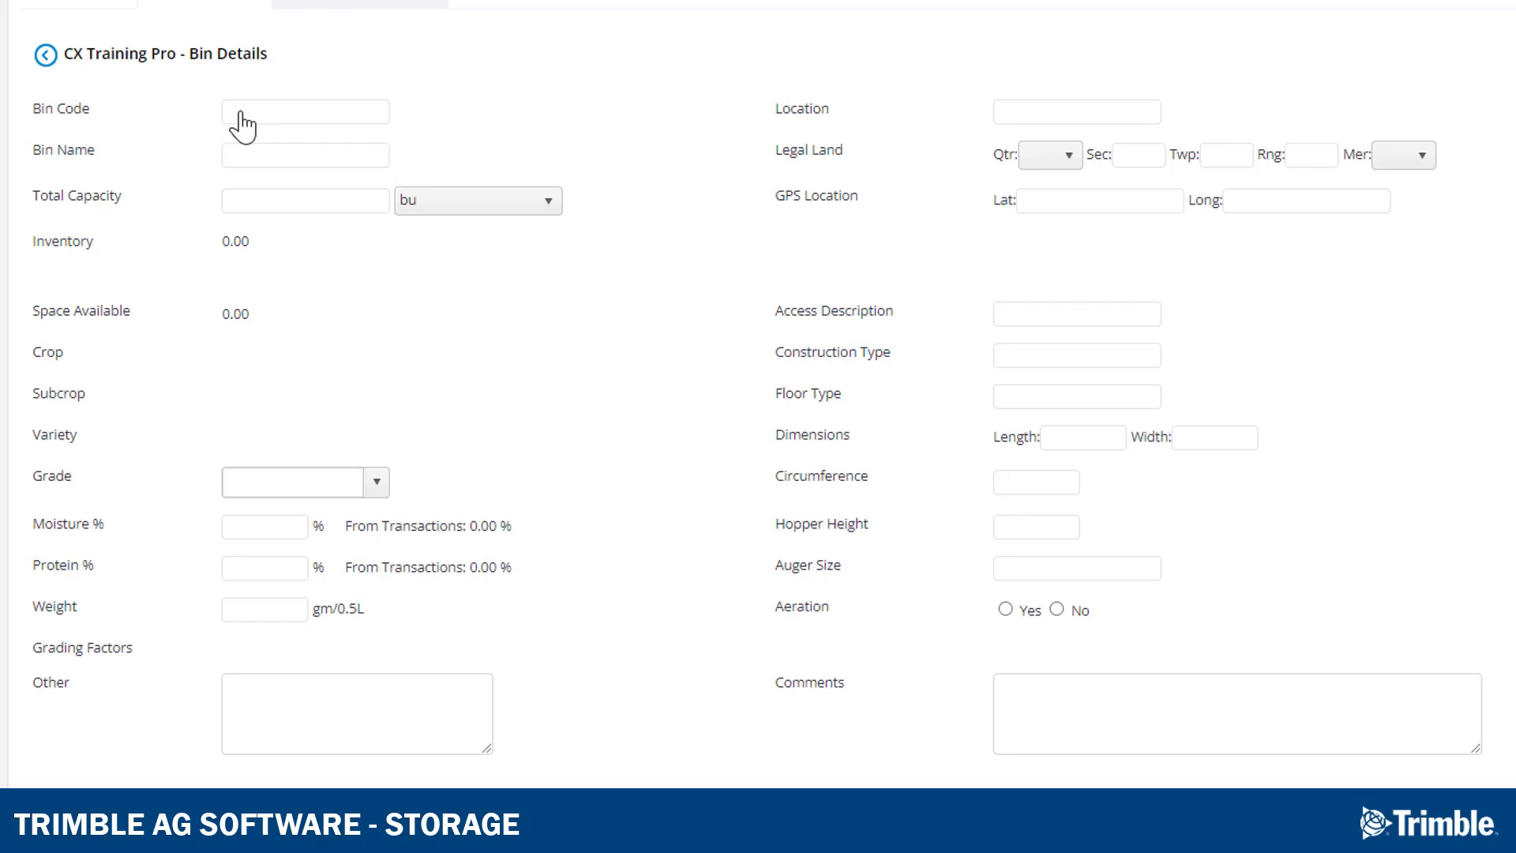
pyautogui.click(236, 116)
pyautogui.write('123')
pyautogui.press('Tab')
pyautogui.write('Storage Bin 5')
pyautogui.click(335, 204)
pyautogui.write('5000')
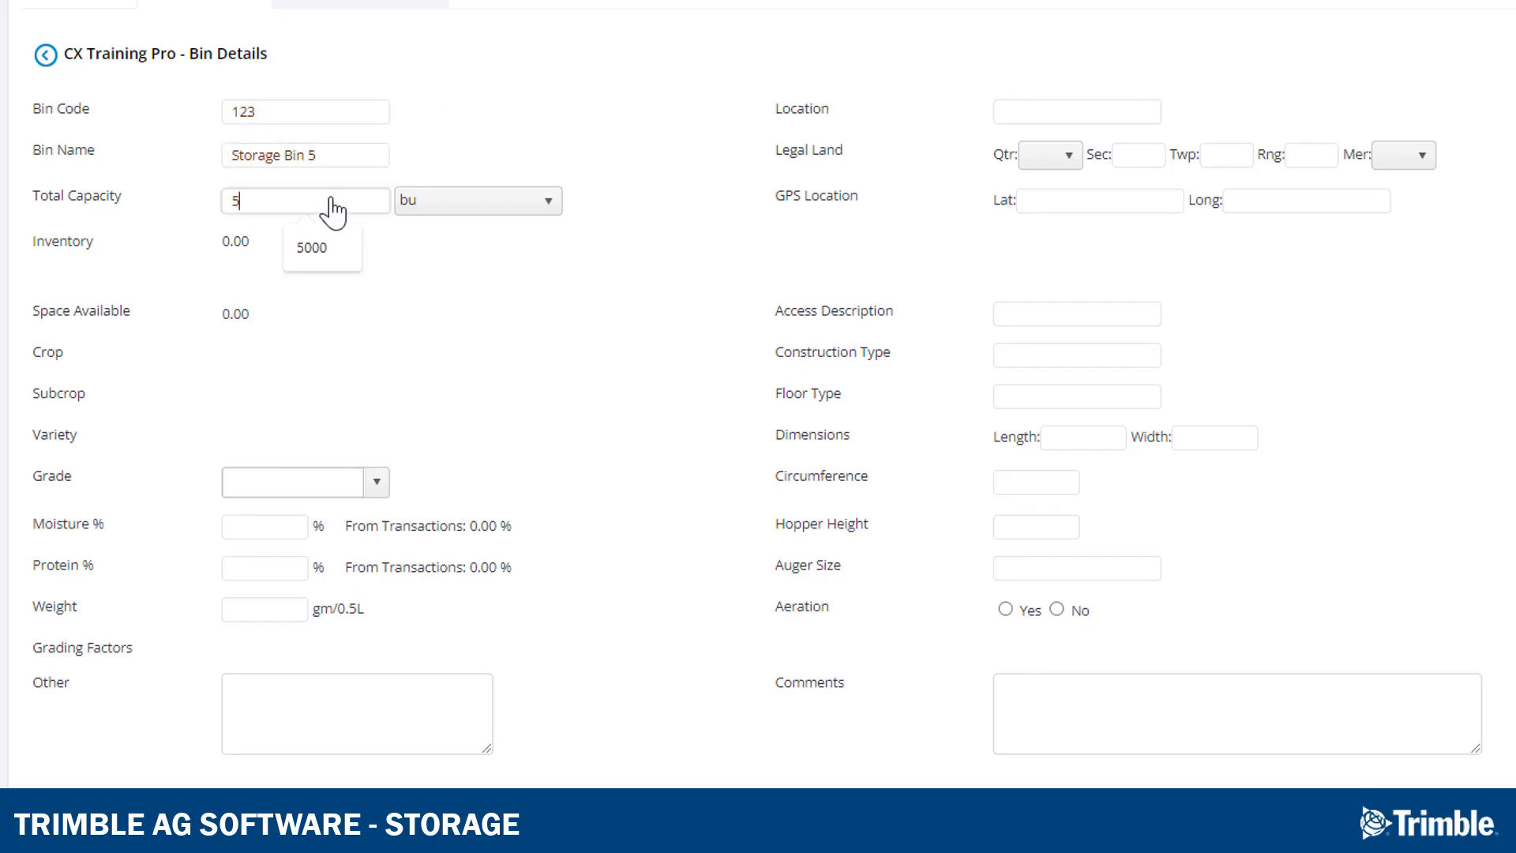
pyautogui.click(1450, 125)
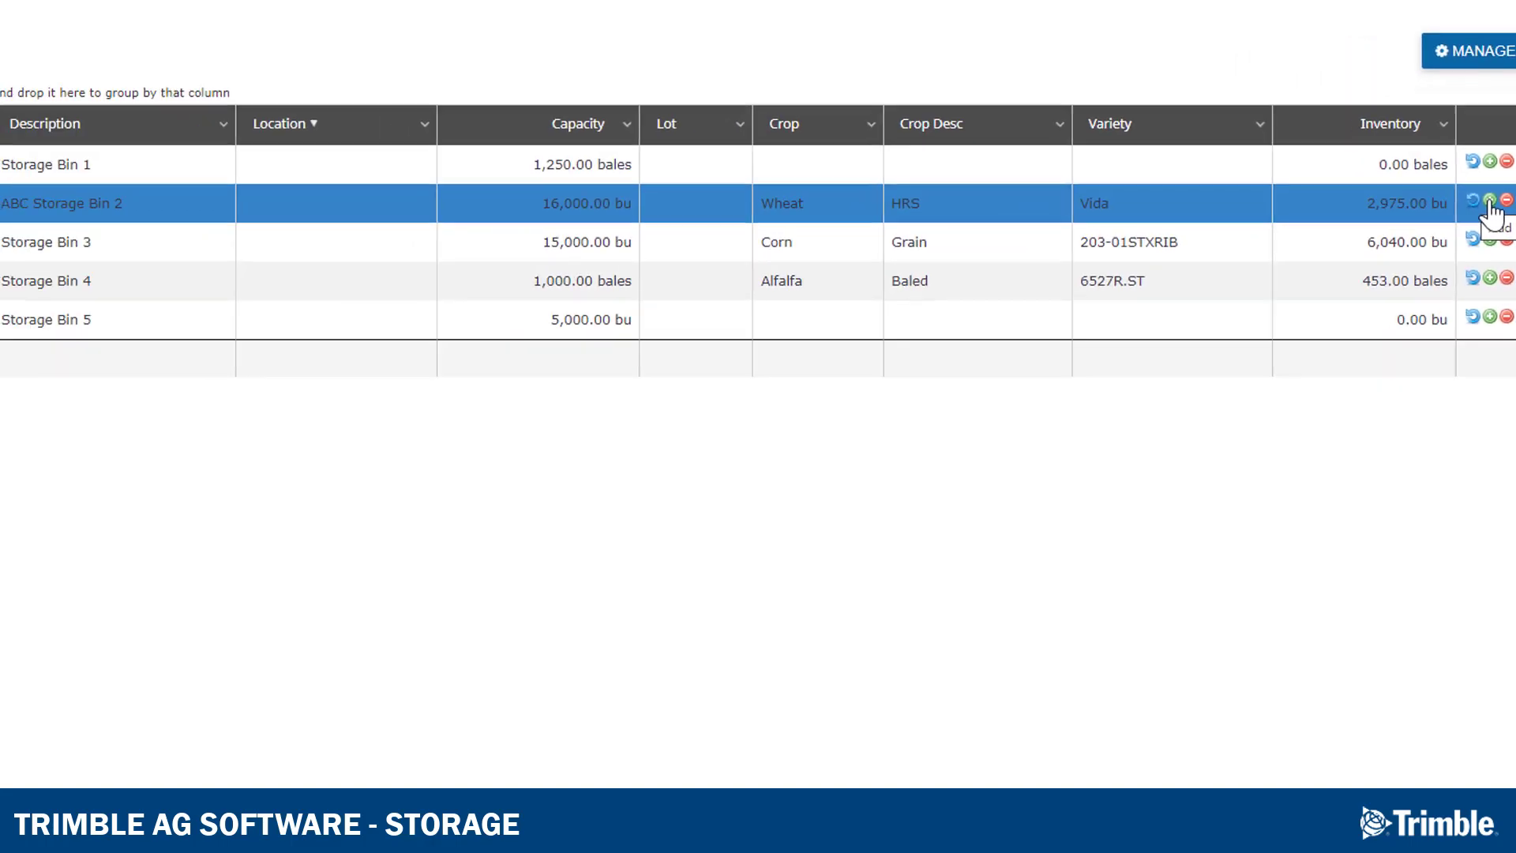
# Start a Wheat addition to ABC Storage Bin 2 from Crop Zone, dated now, 2000 bu gross
pyautogui.click(1364, 350)
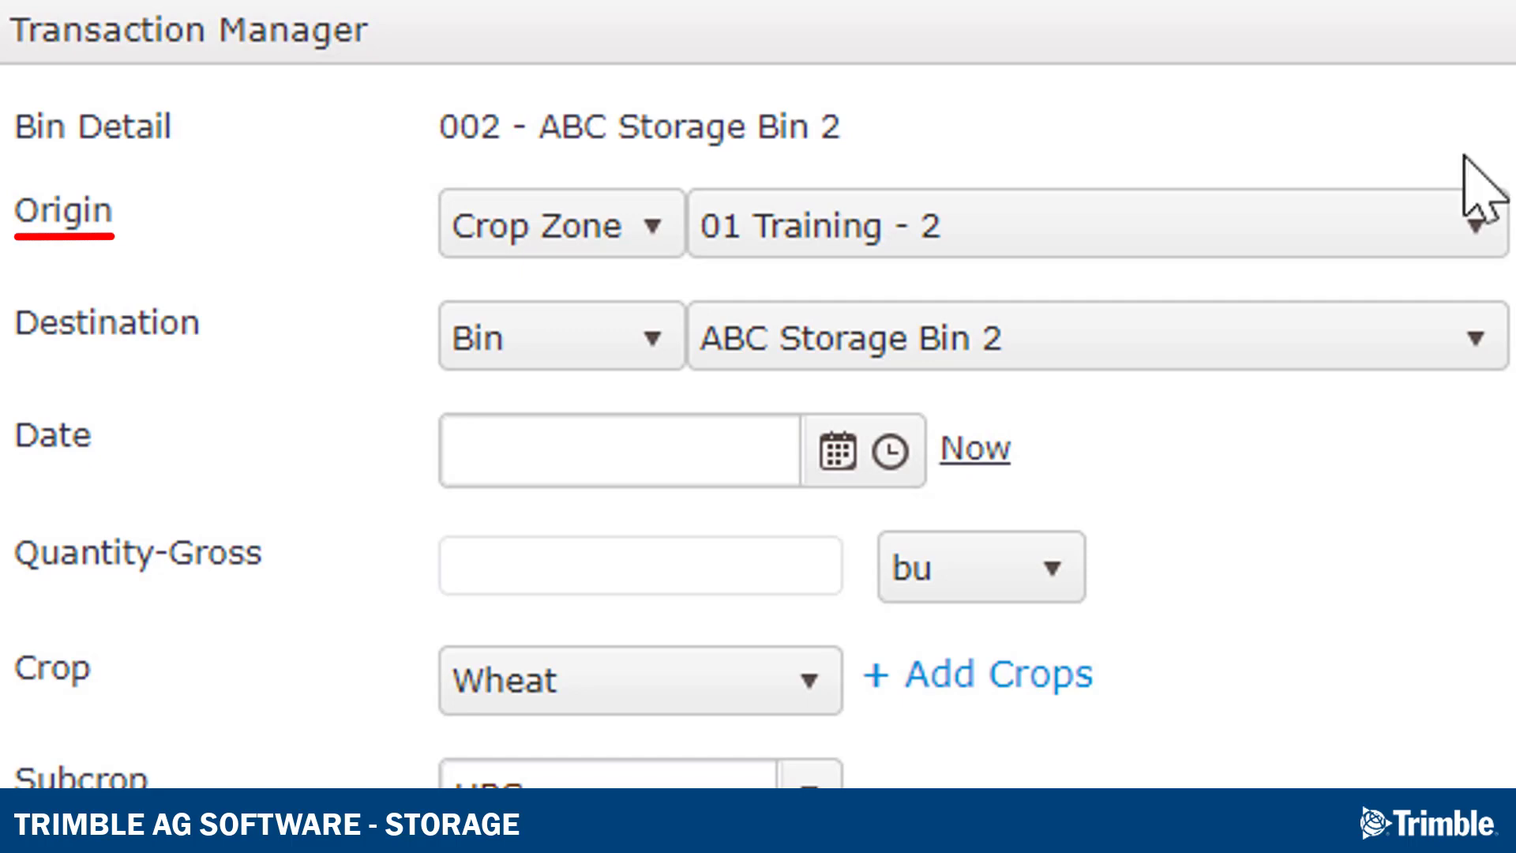
pyautogui.click(641, 213)
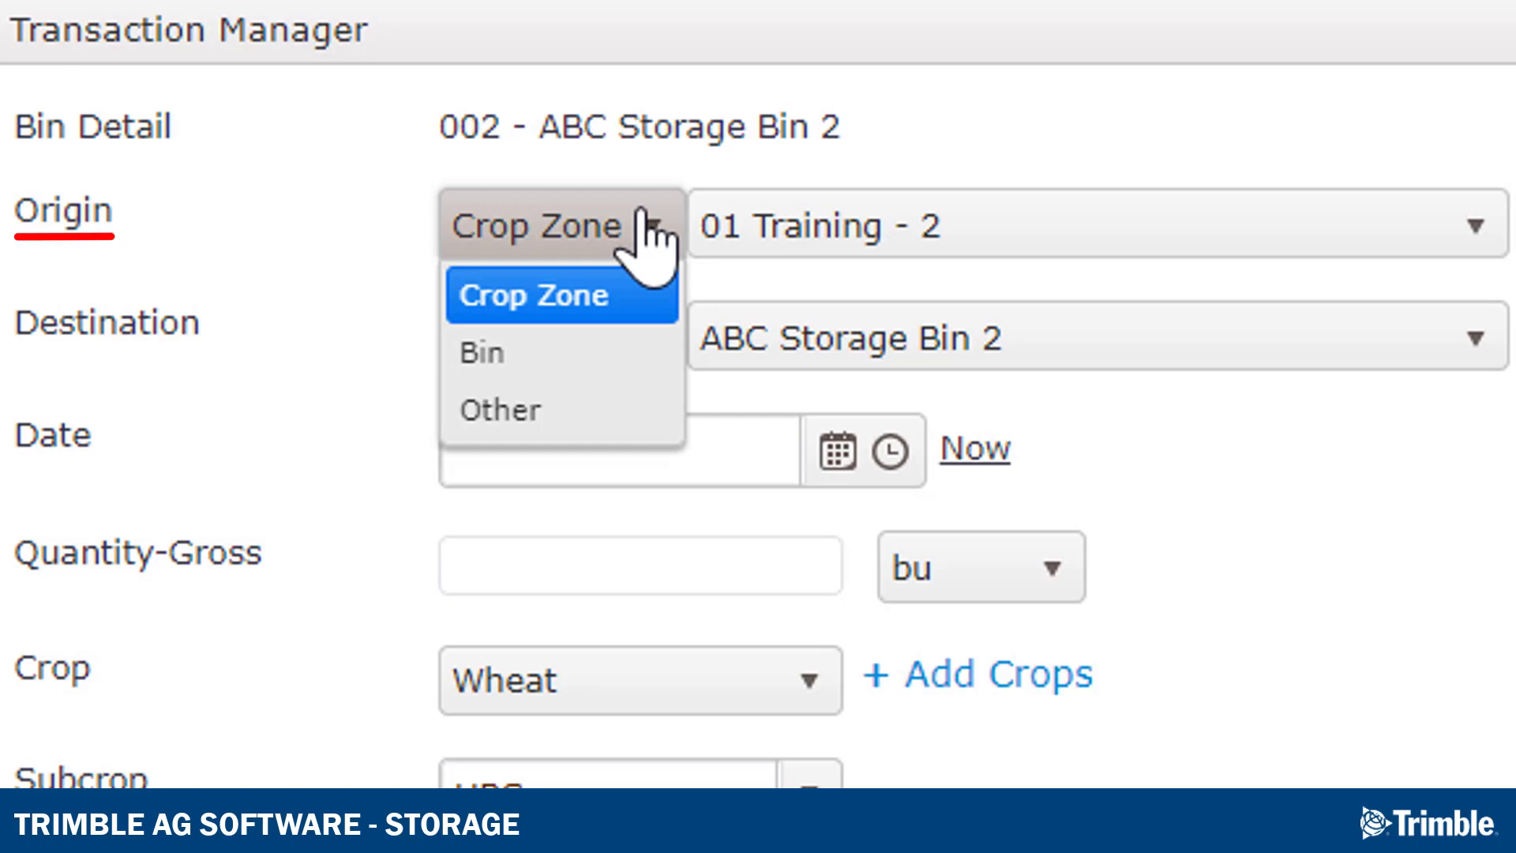
pyautogui.click(642, 214)
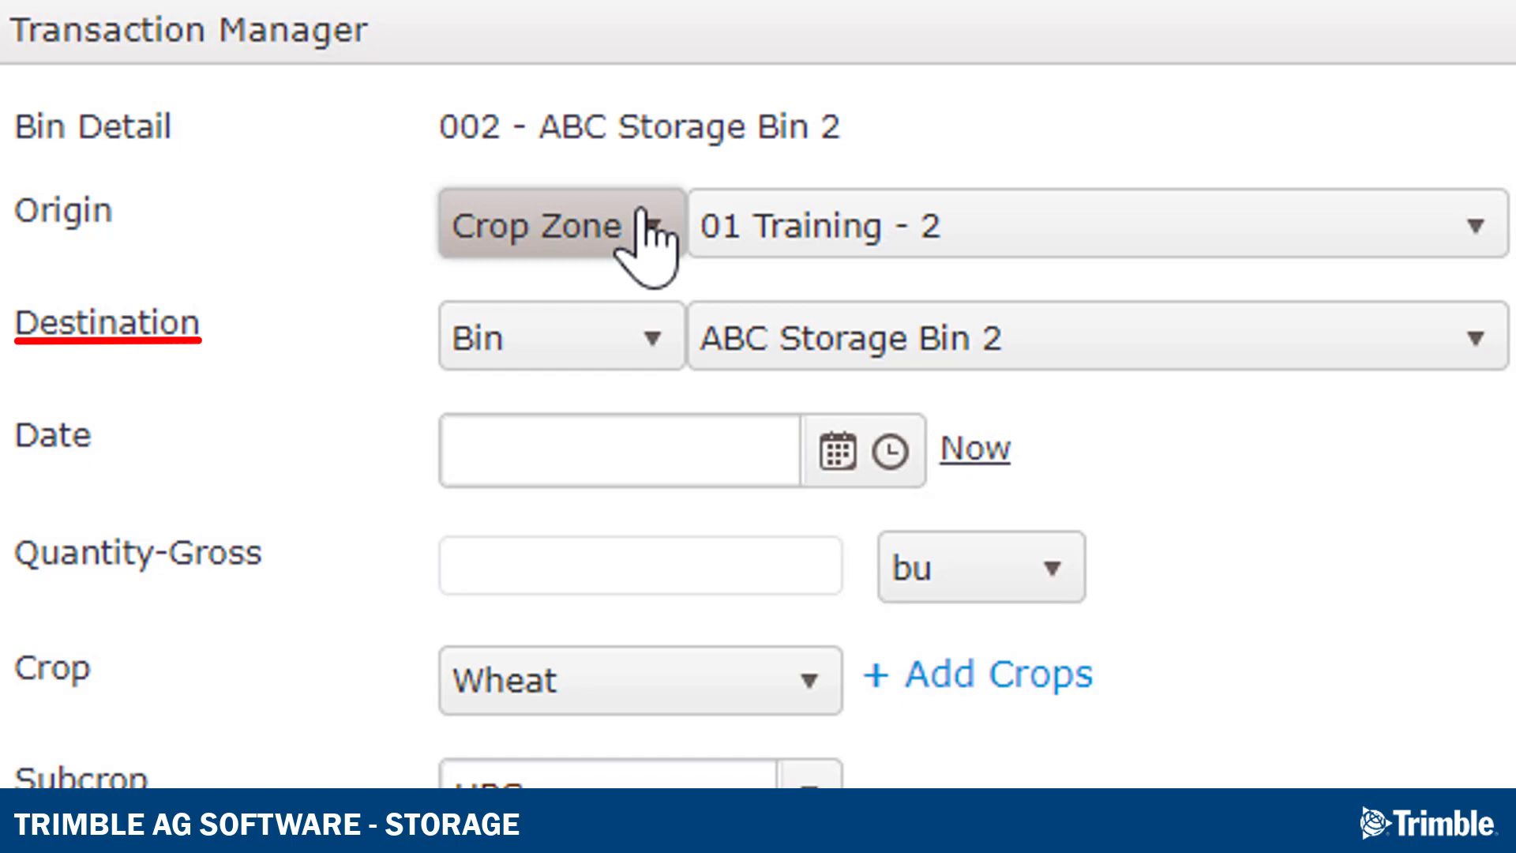
pyautogui.click(975, 450)
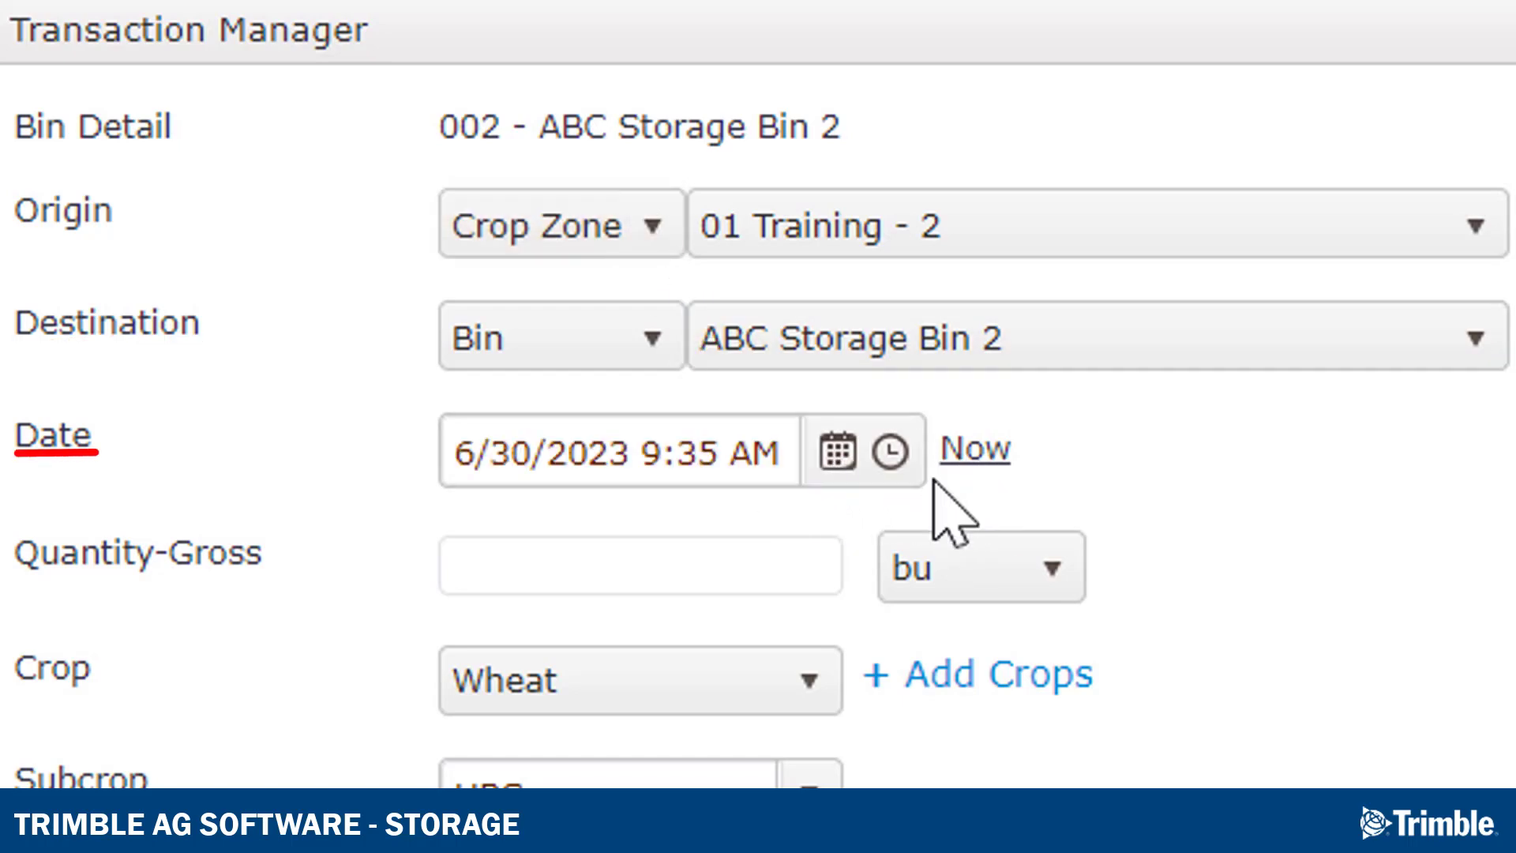
pyautogui.click(769, 567)
pyautogui.write('20')
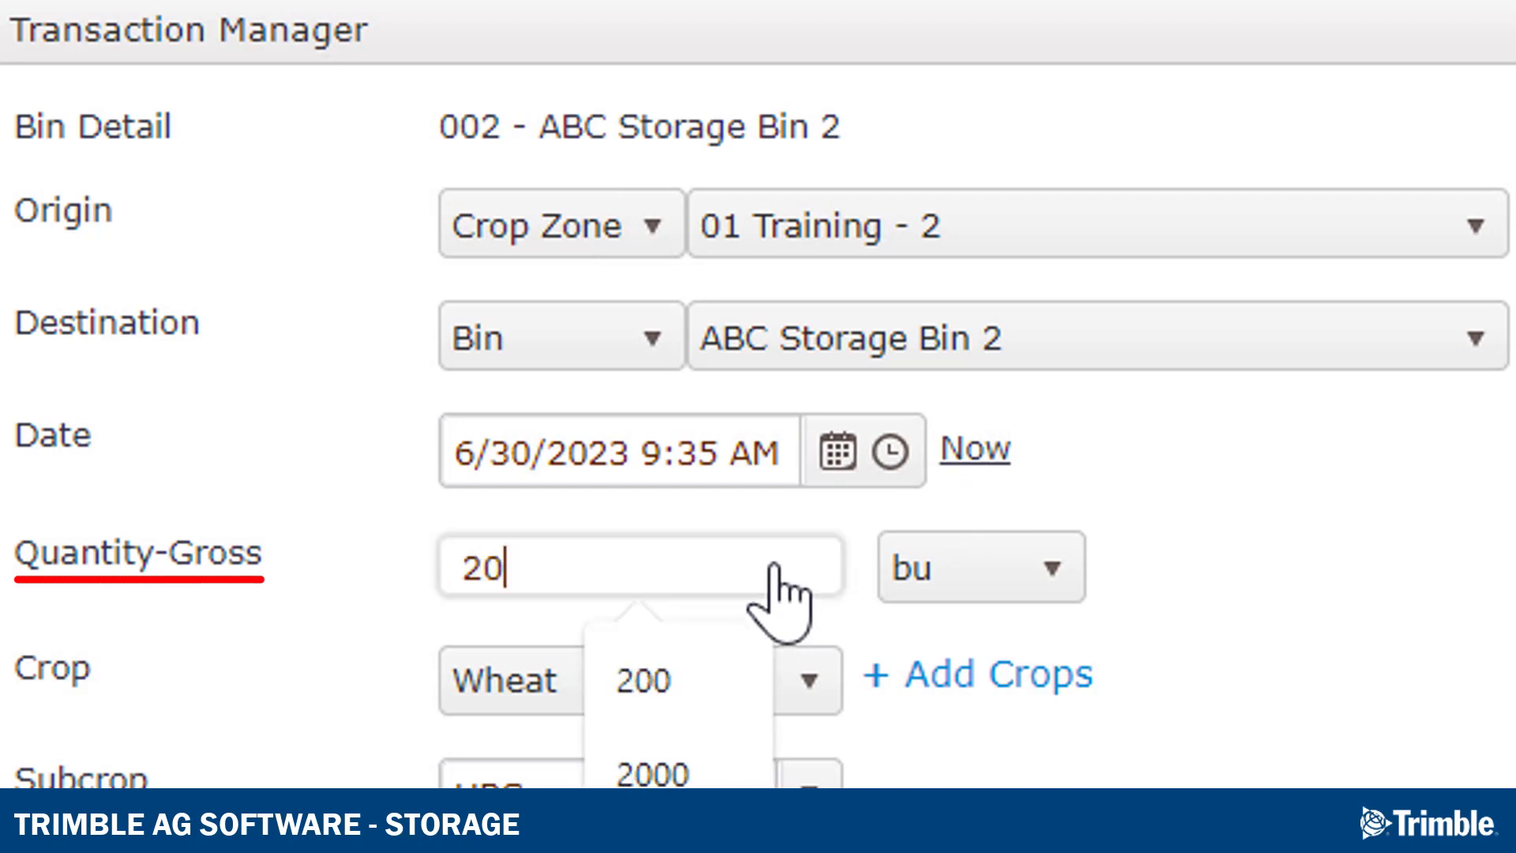
pyautogui.write('00')
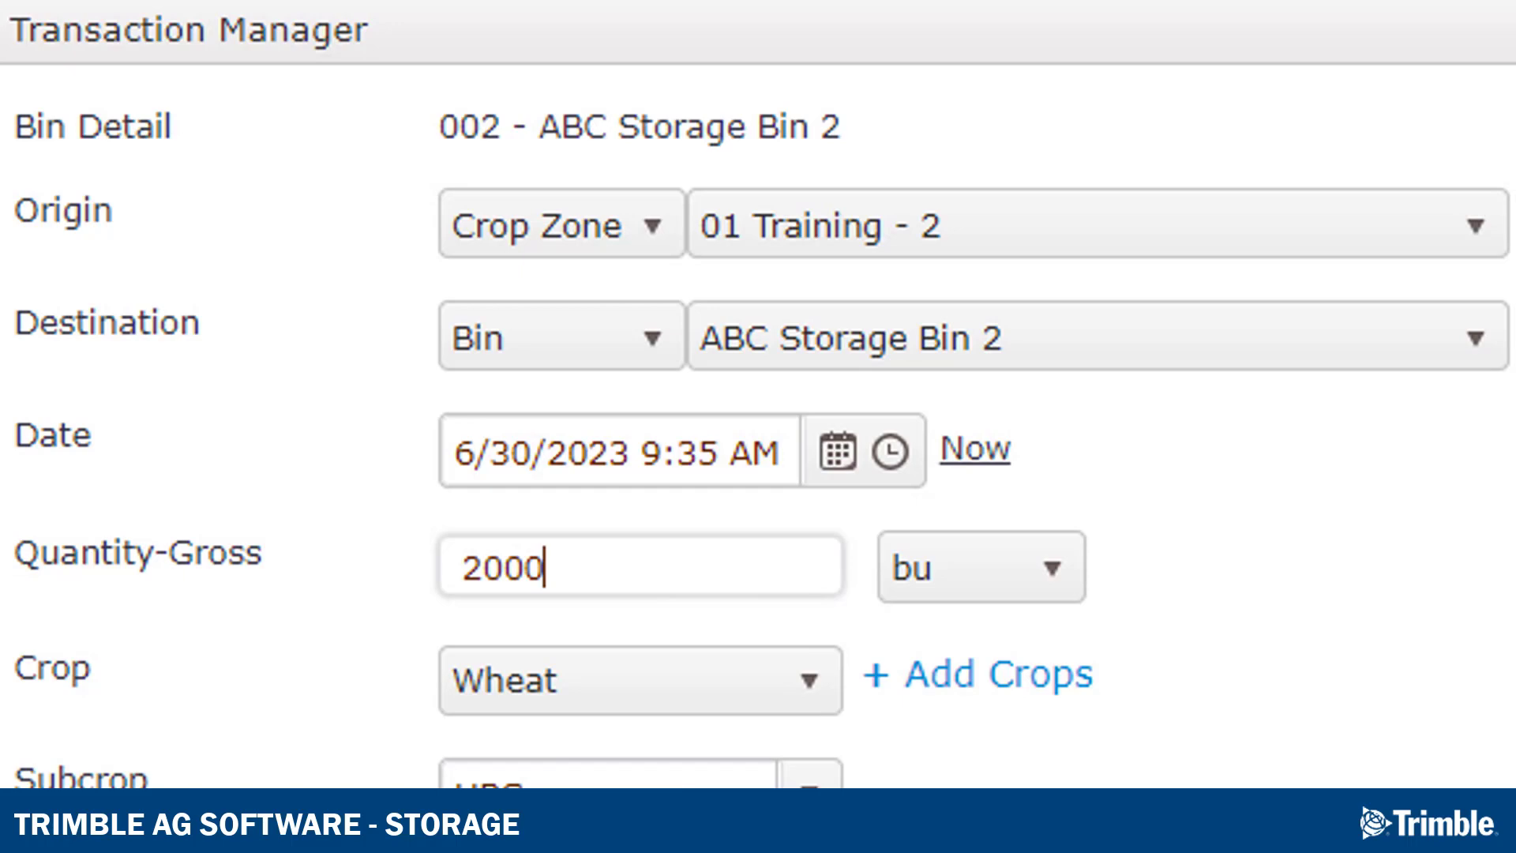
pyautogui.scroll(-5, 758, 426)
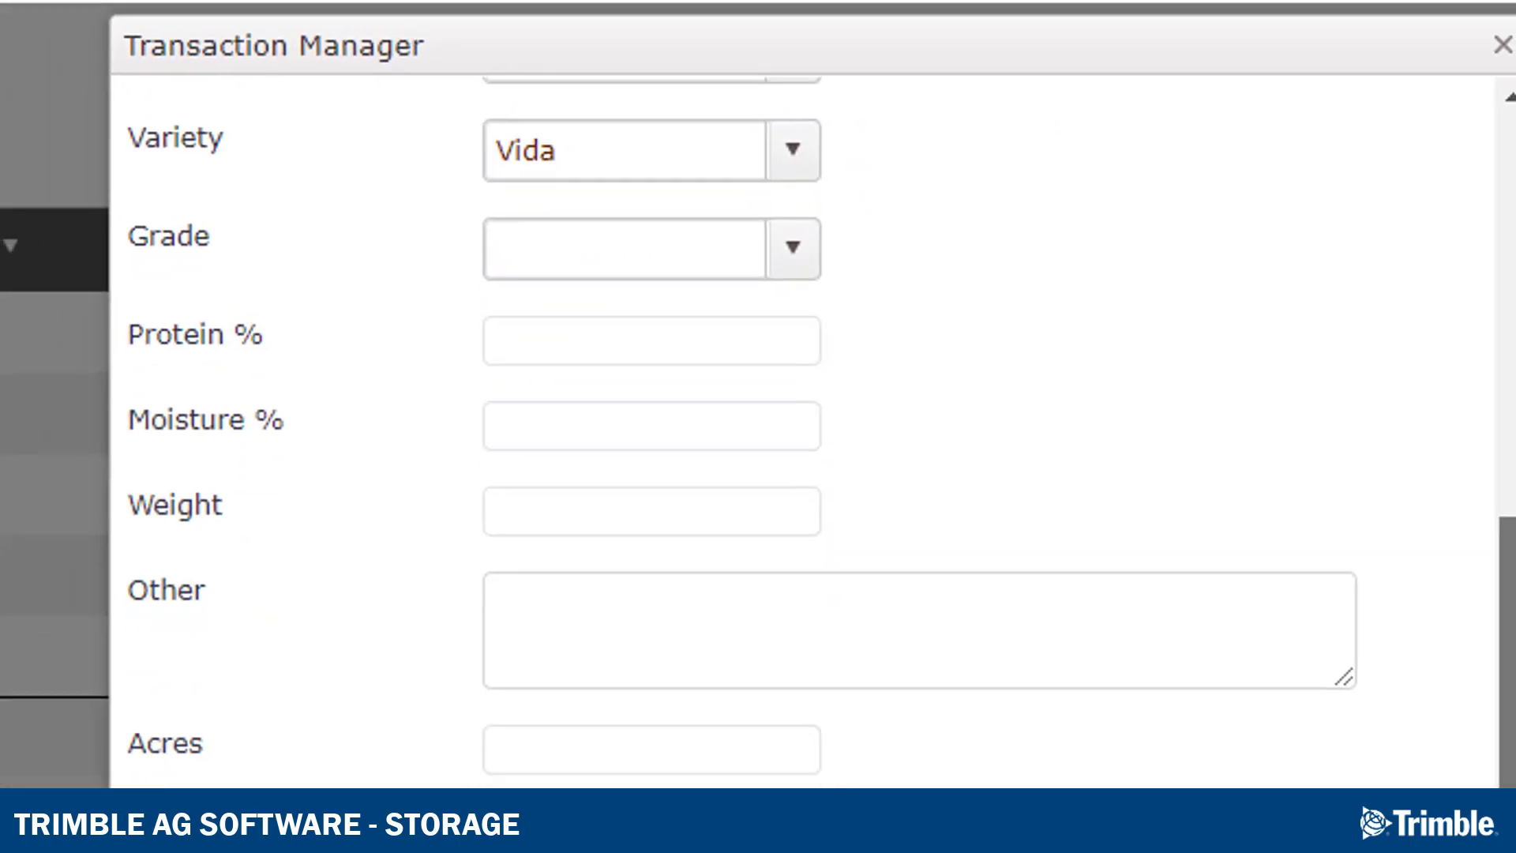
pyautogui.scroll(-2, 790, 474)
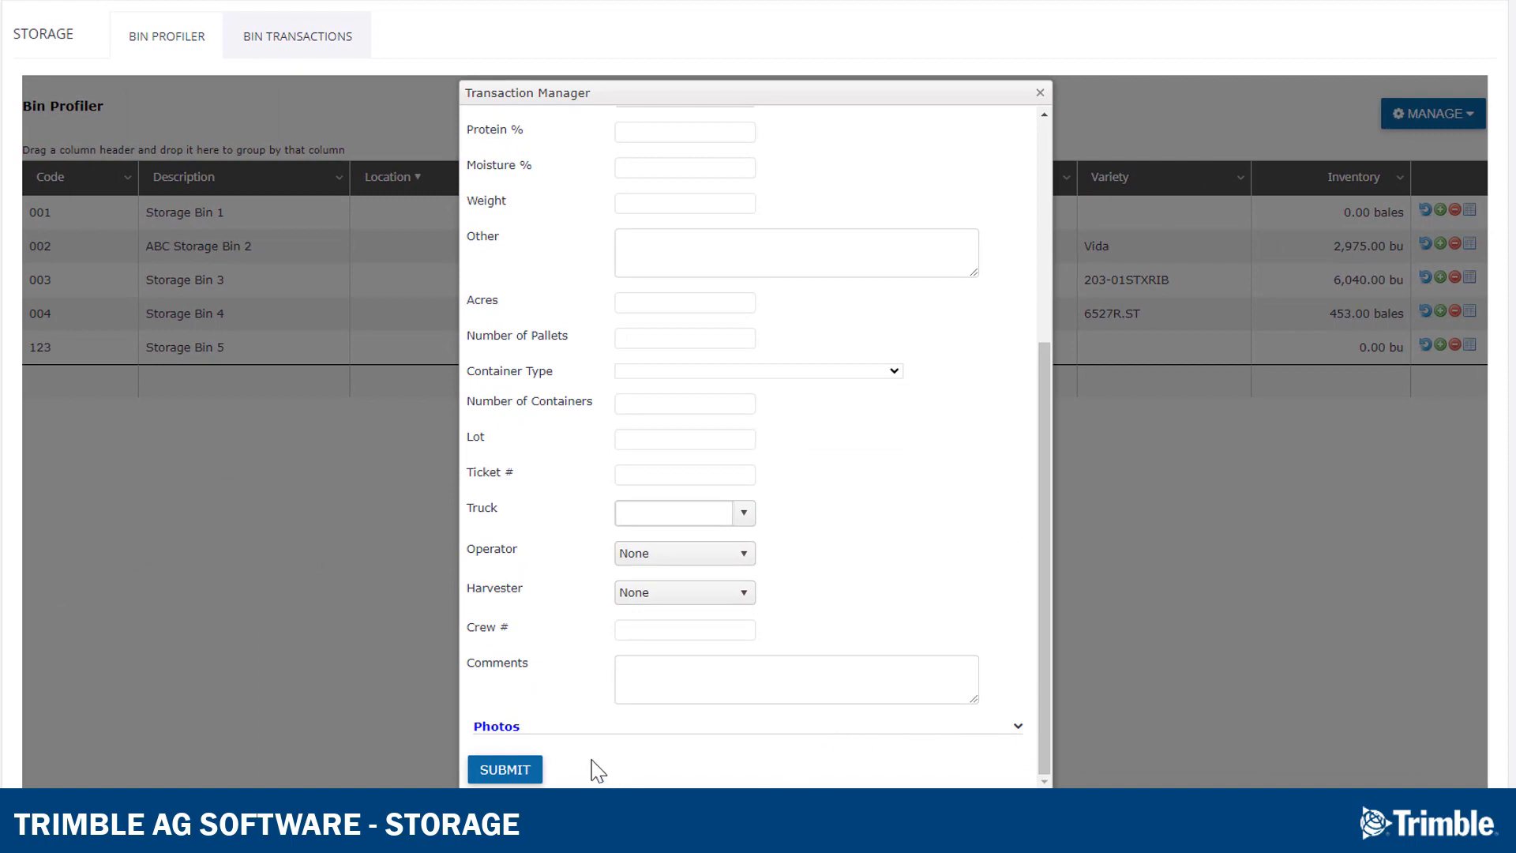
# Submit the 2000 bu addition and begin a removal from ABC Storage Bin 2 to a Contract destination
pyautogui.click(506, 770)
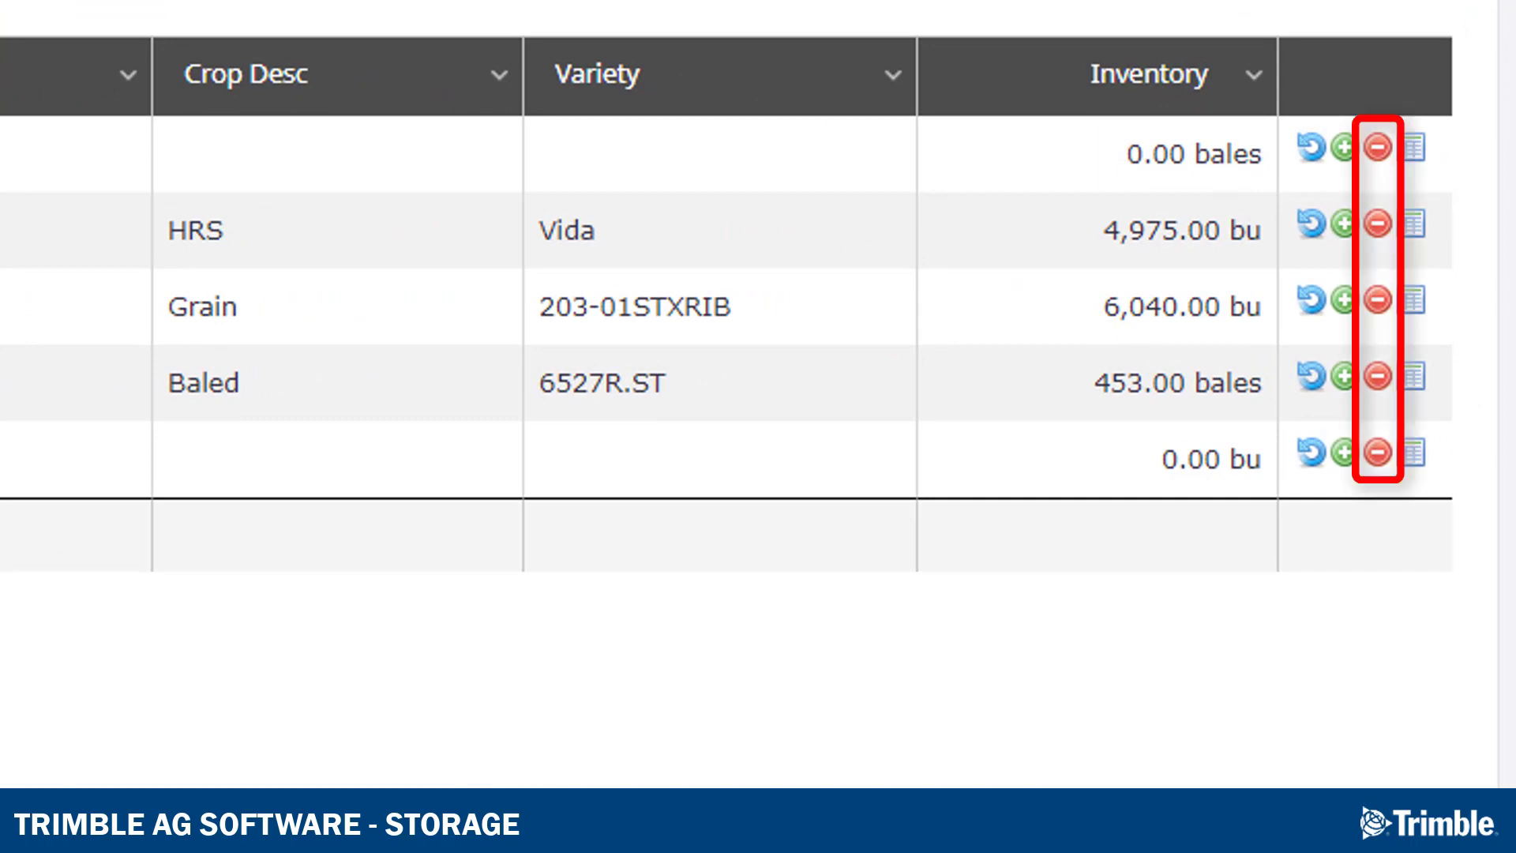
pyautogui.click(1379, 236)
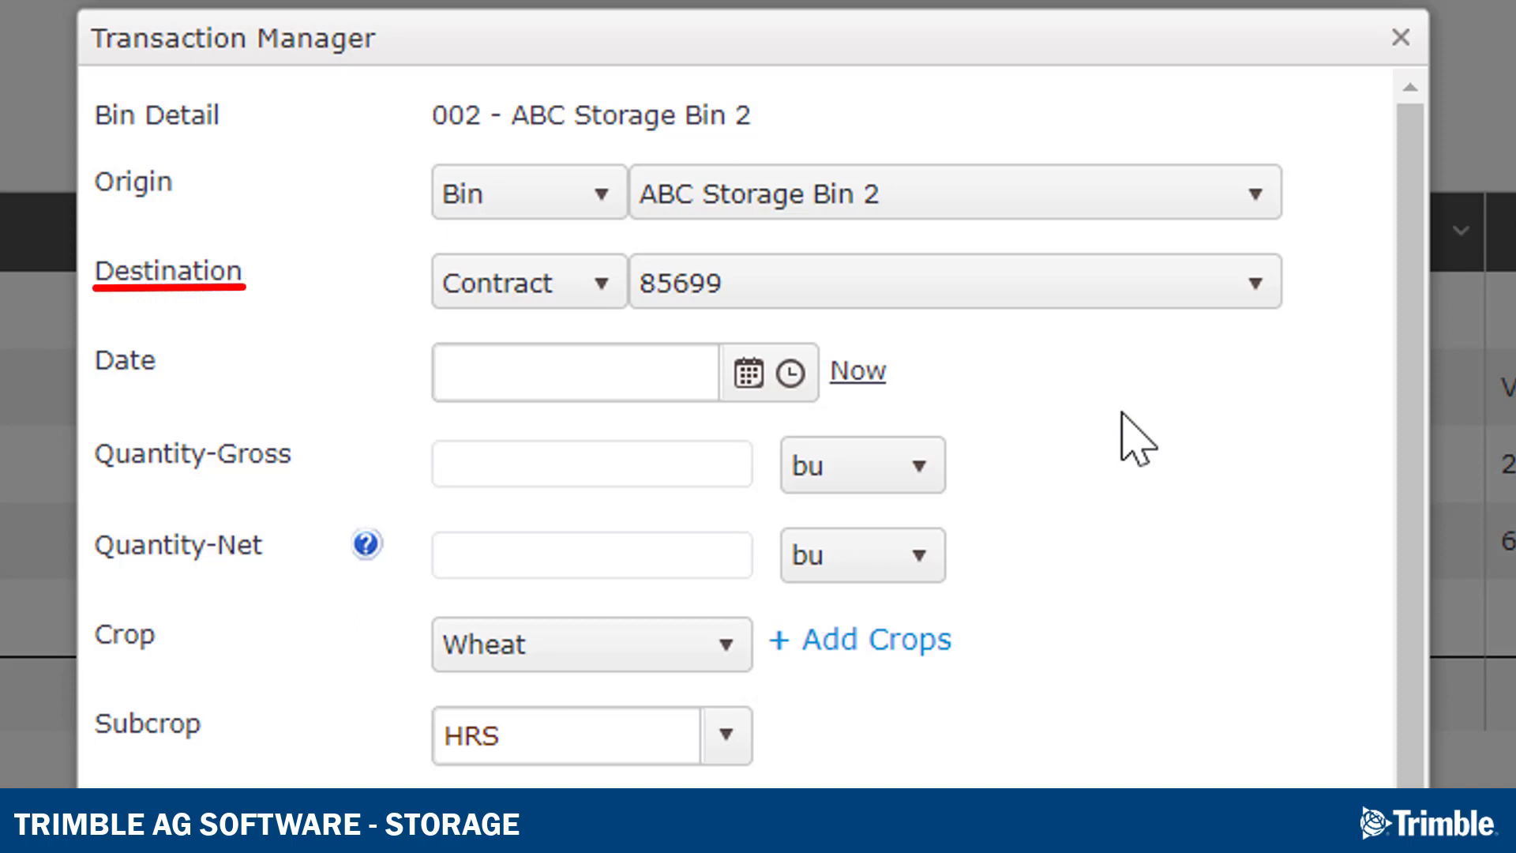
pyautogui.click(612, 300)
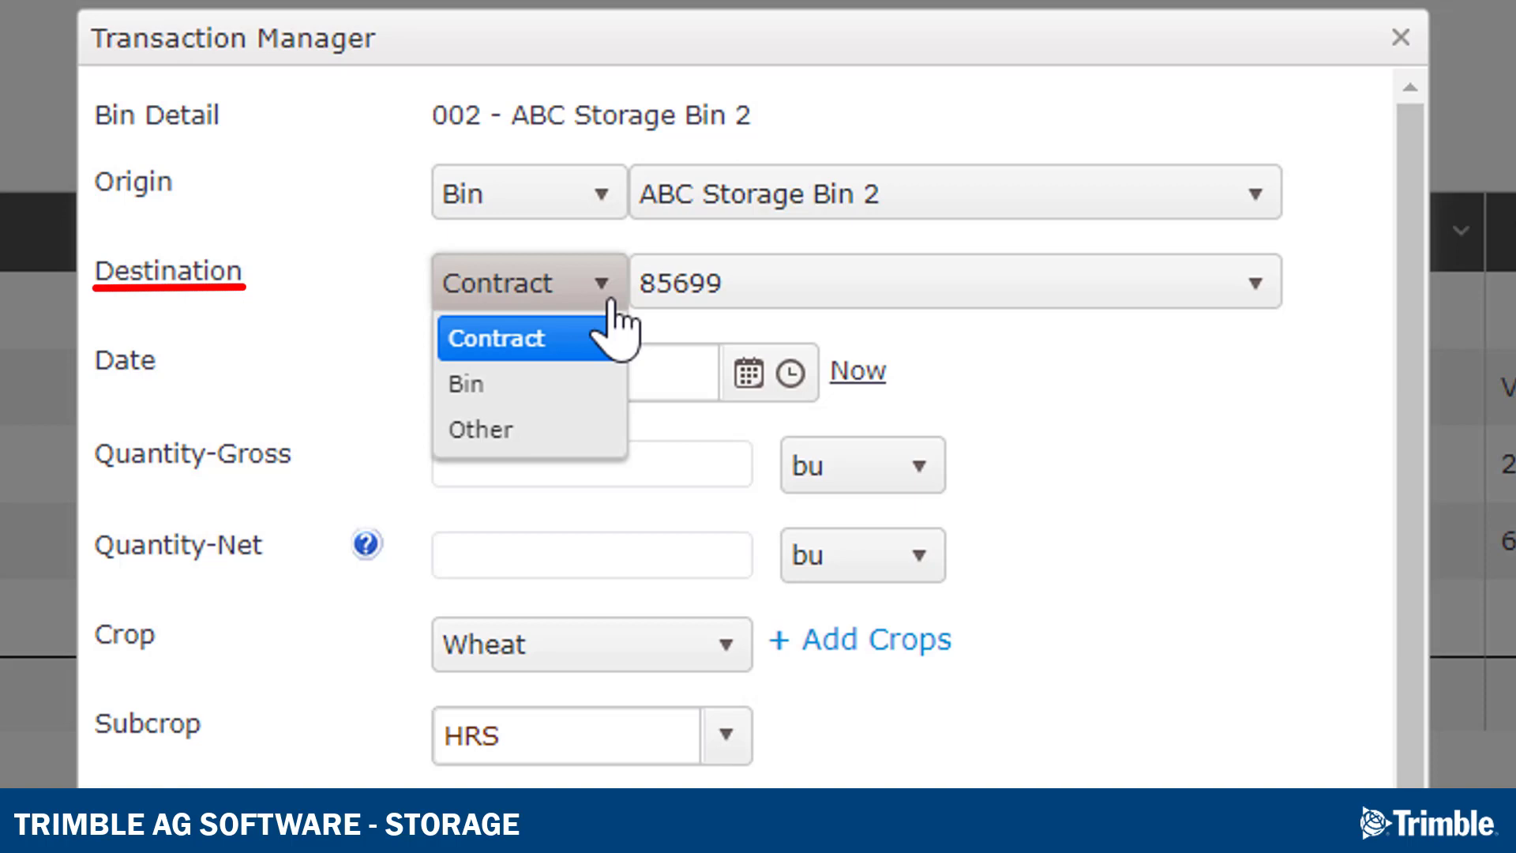
pyautogui.click(1199, 493)
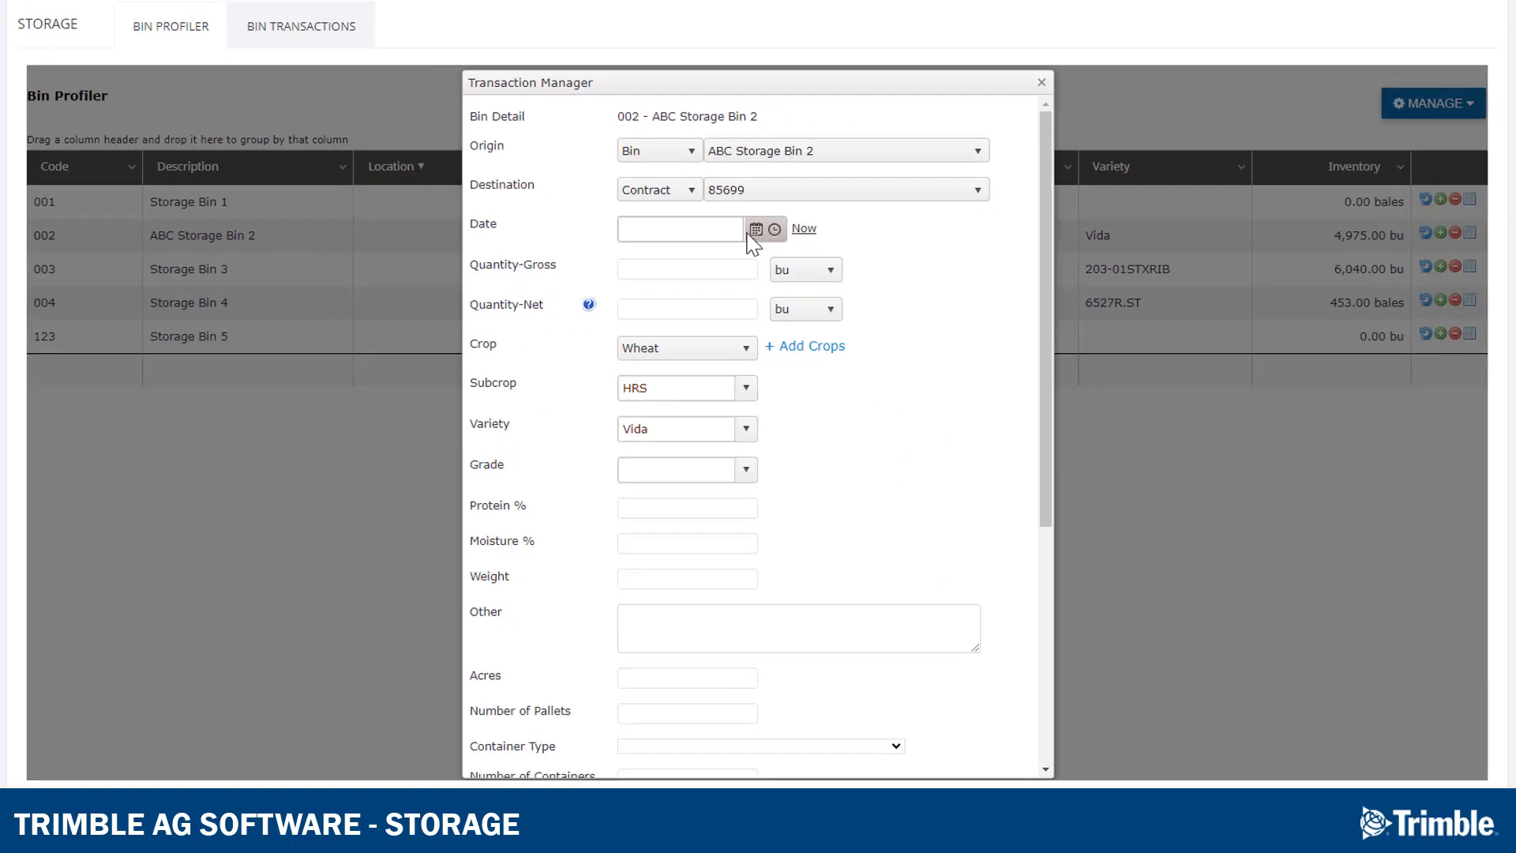
# Date the removal now, enter 1000 bu gross and net for contract 85699, and submit
pyautogui.click(860, 371)
pyautogui.click(720, 272)
pyautogui.write('1000')
pyautogui.click(735, 310)
pyautogui.write('1000')
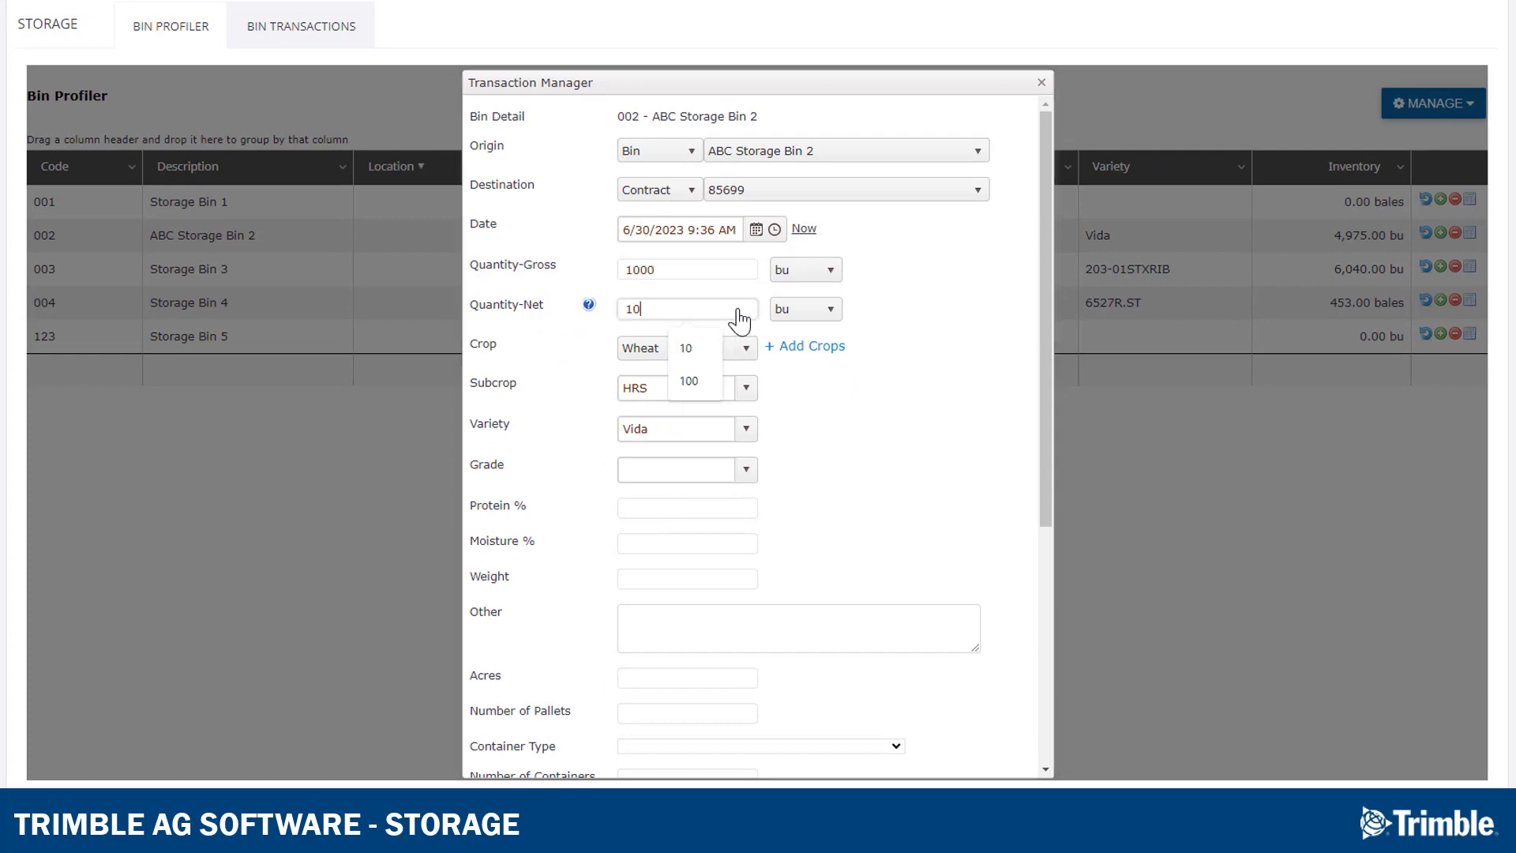
pyautogui.scroll(-2, 976, 365)
pyautogui.scroll(-3, 976, 365)
pyautogui.click(514, 758)
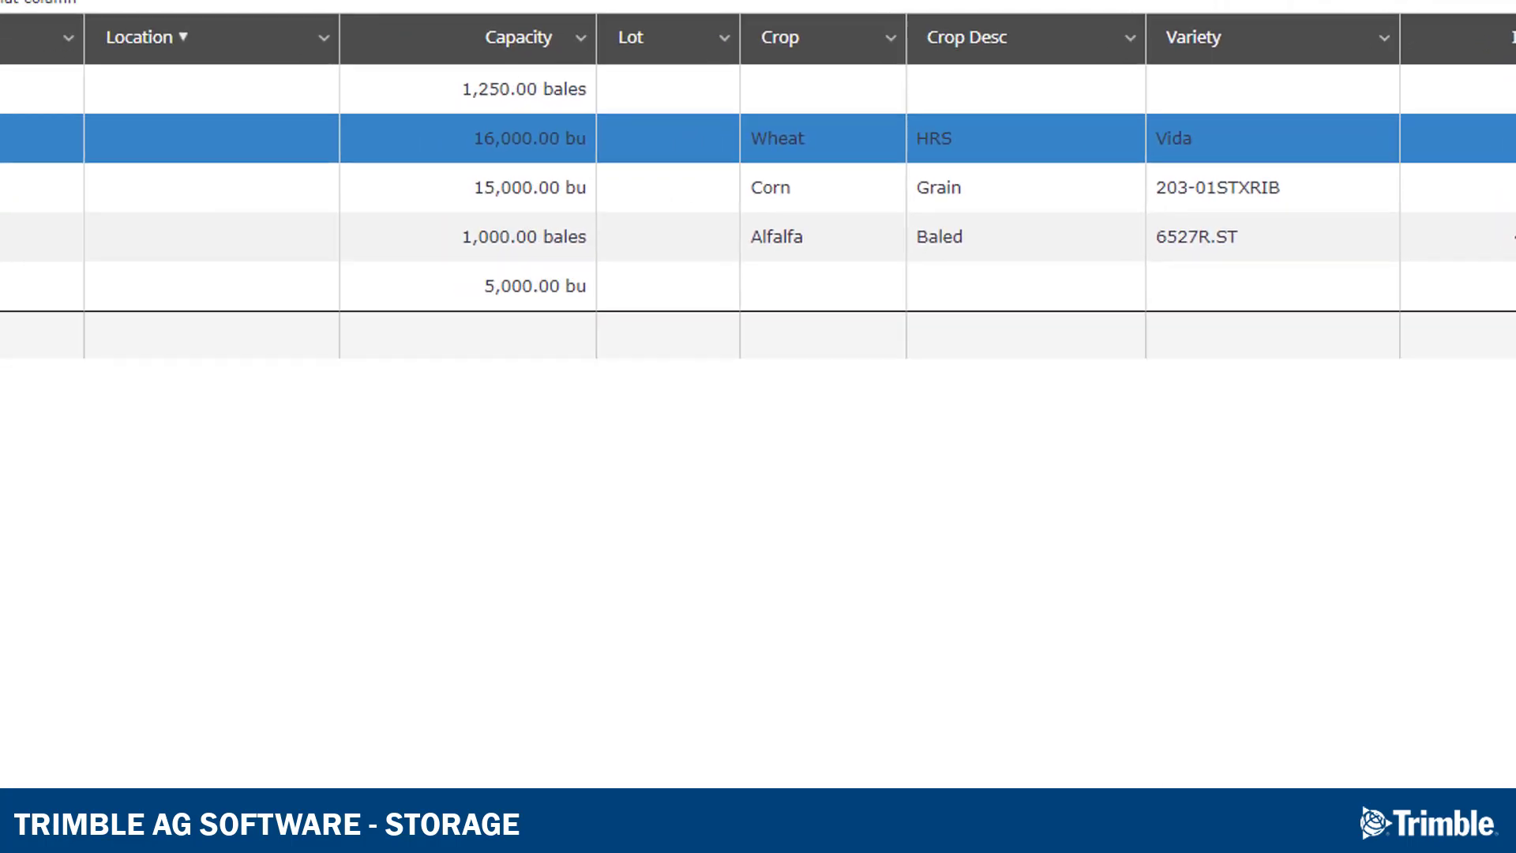
pyautogui.click(1512, 138)
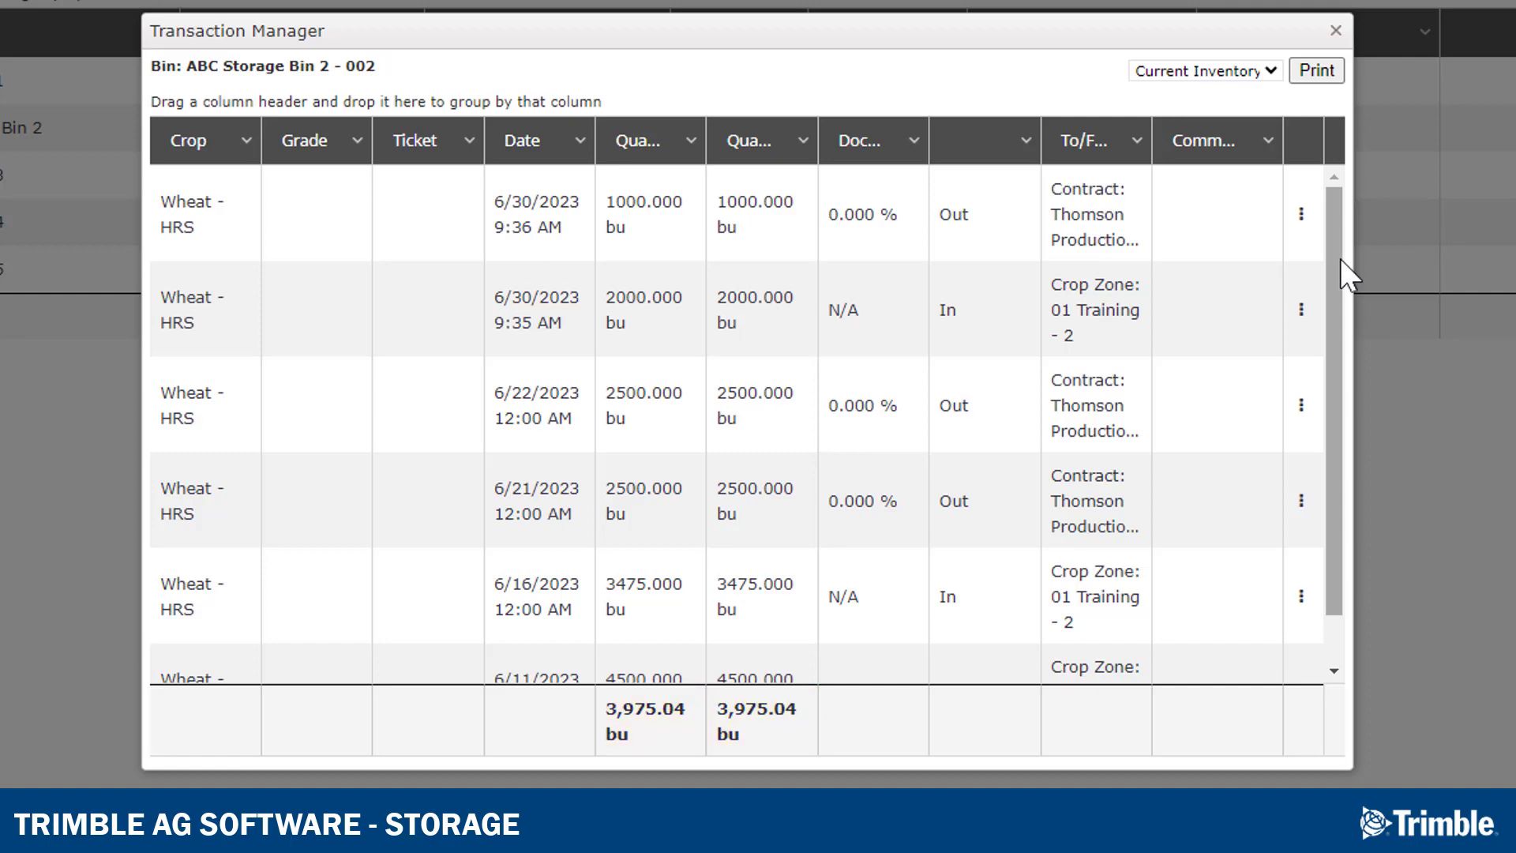
pyautogui.click(1269, 75)
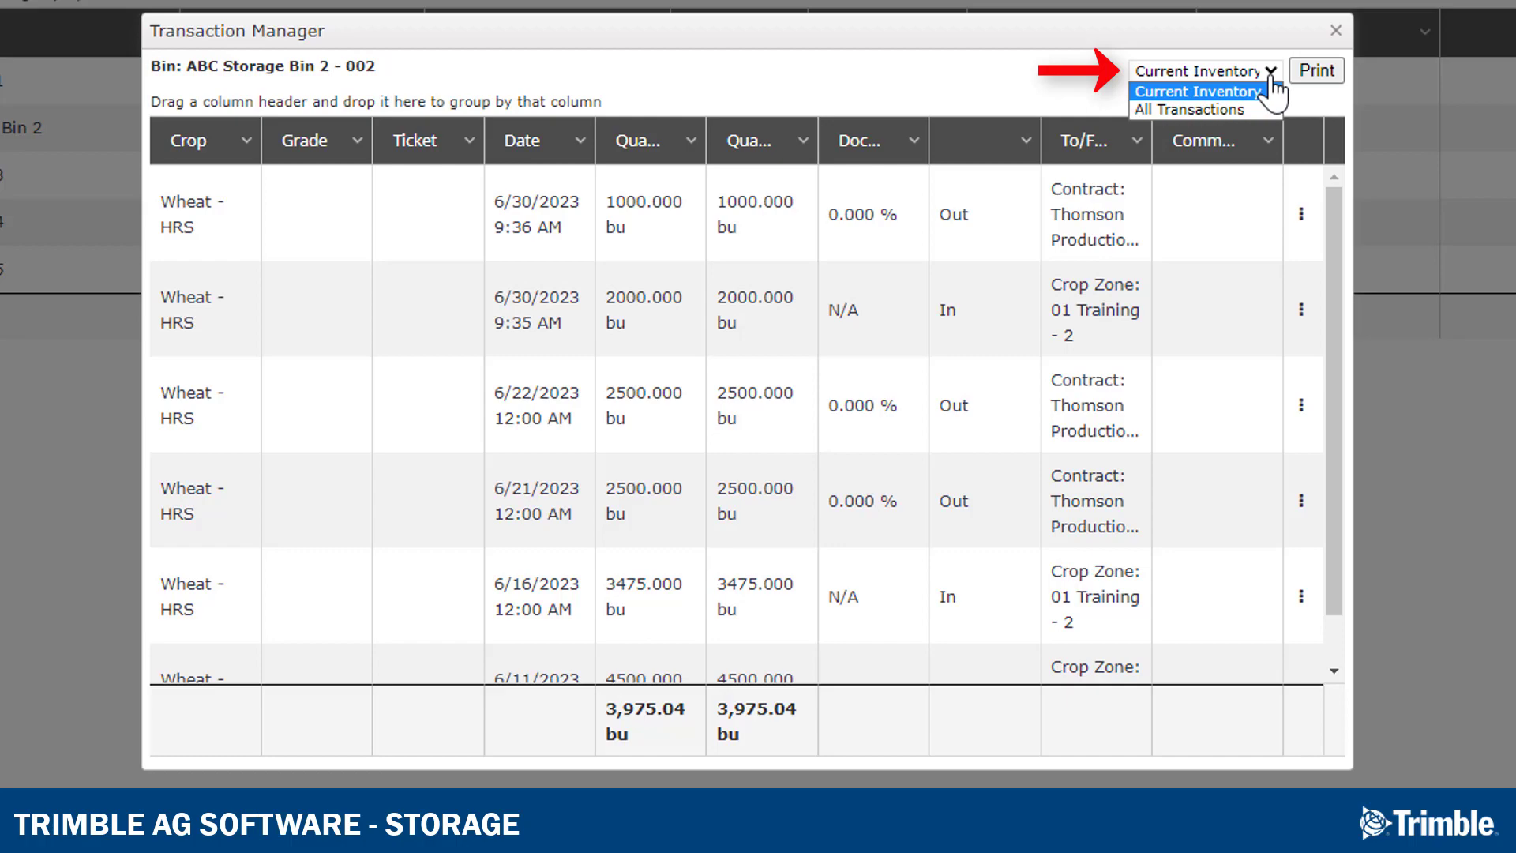
pyautogui.click(1273, 90)
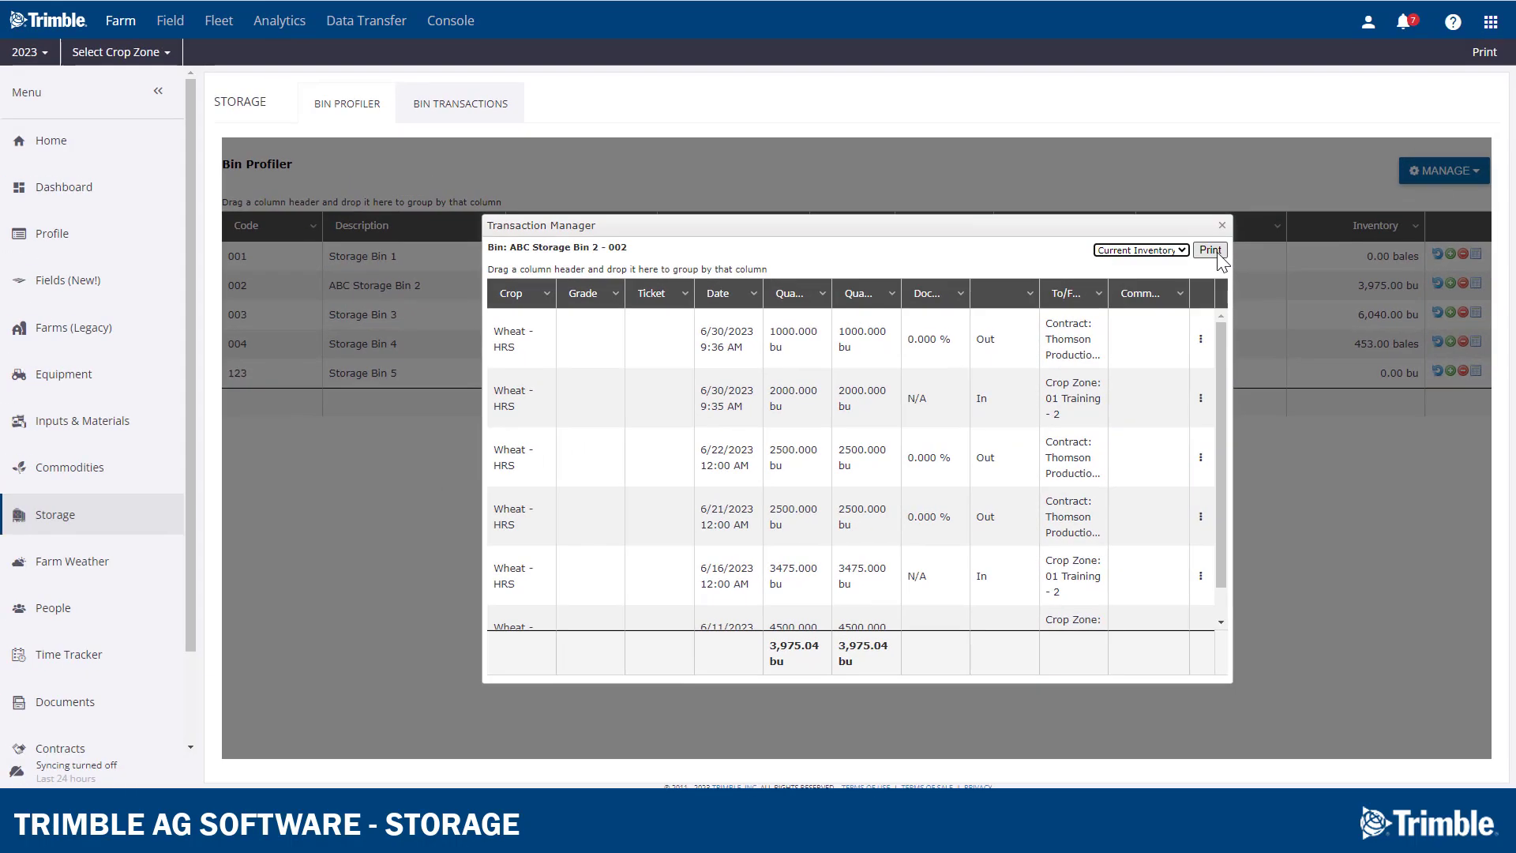
pyautogui.click(1312, 76)
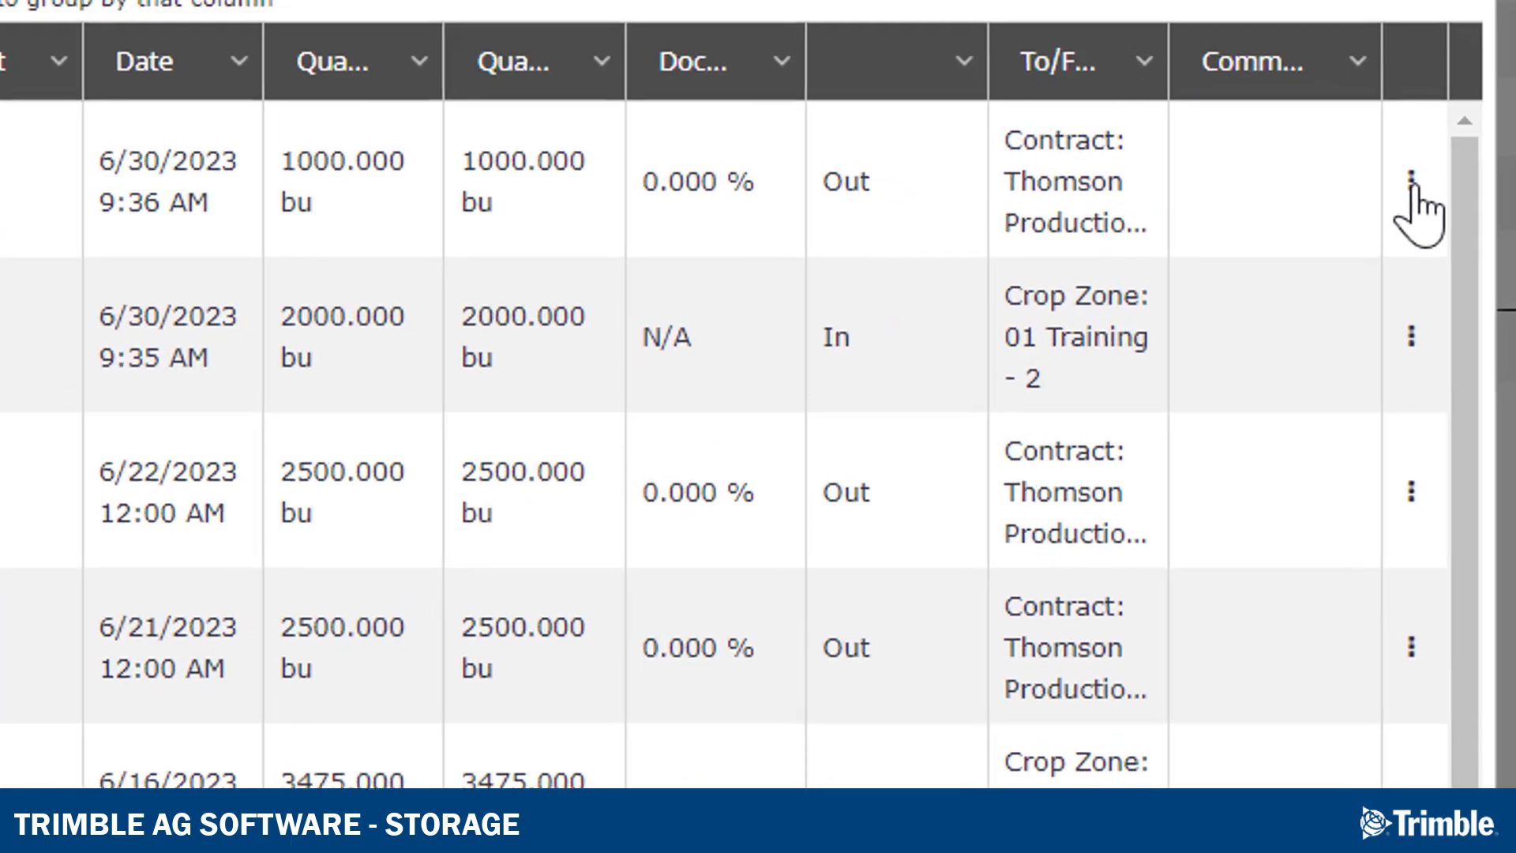
pyautogui.click(1412, 183)
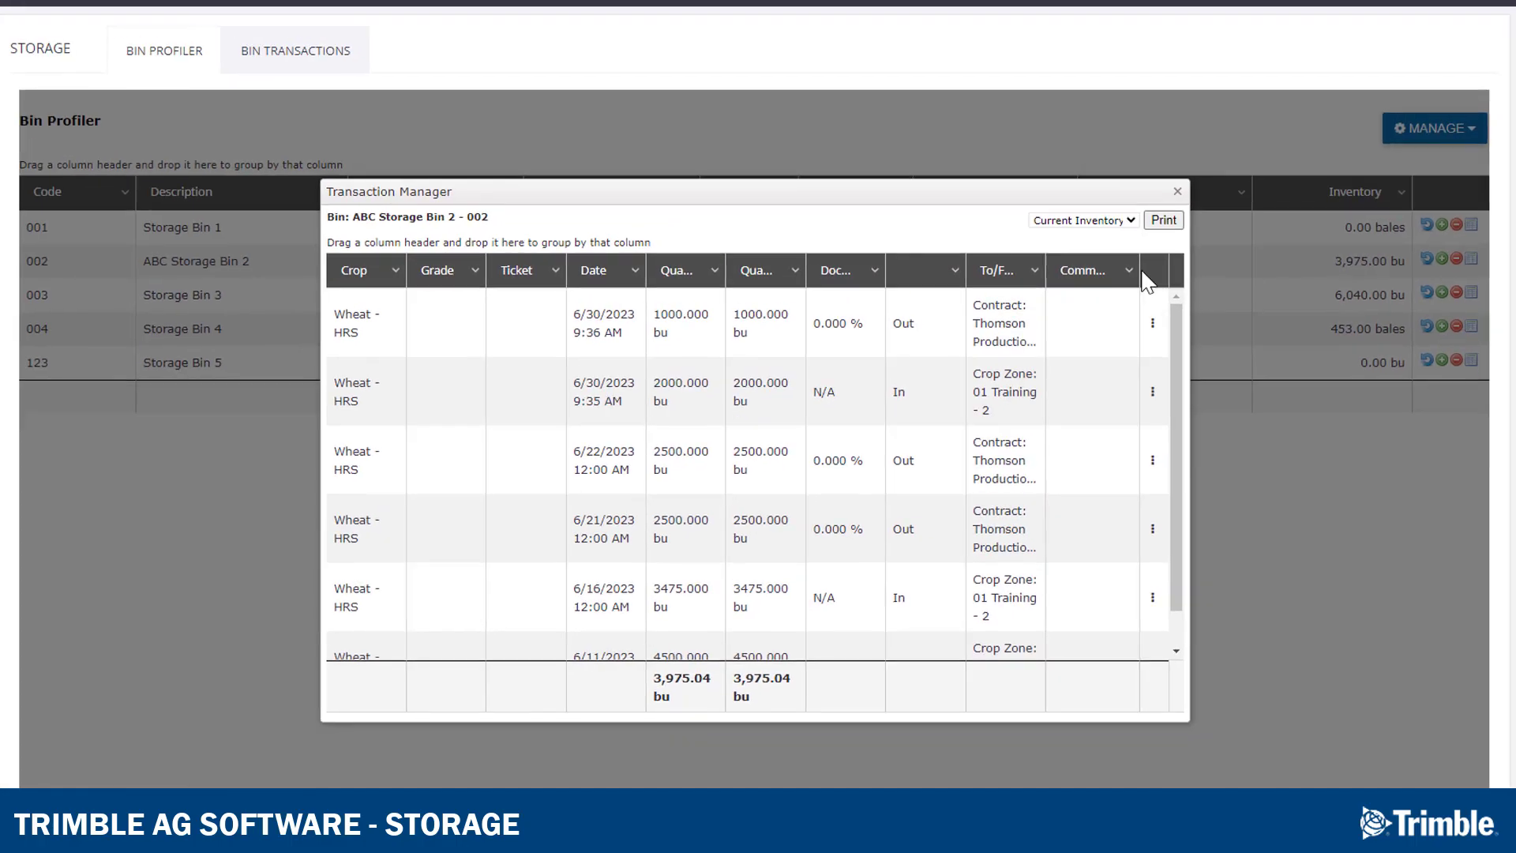
pyautogui.click(1175, 194)
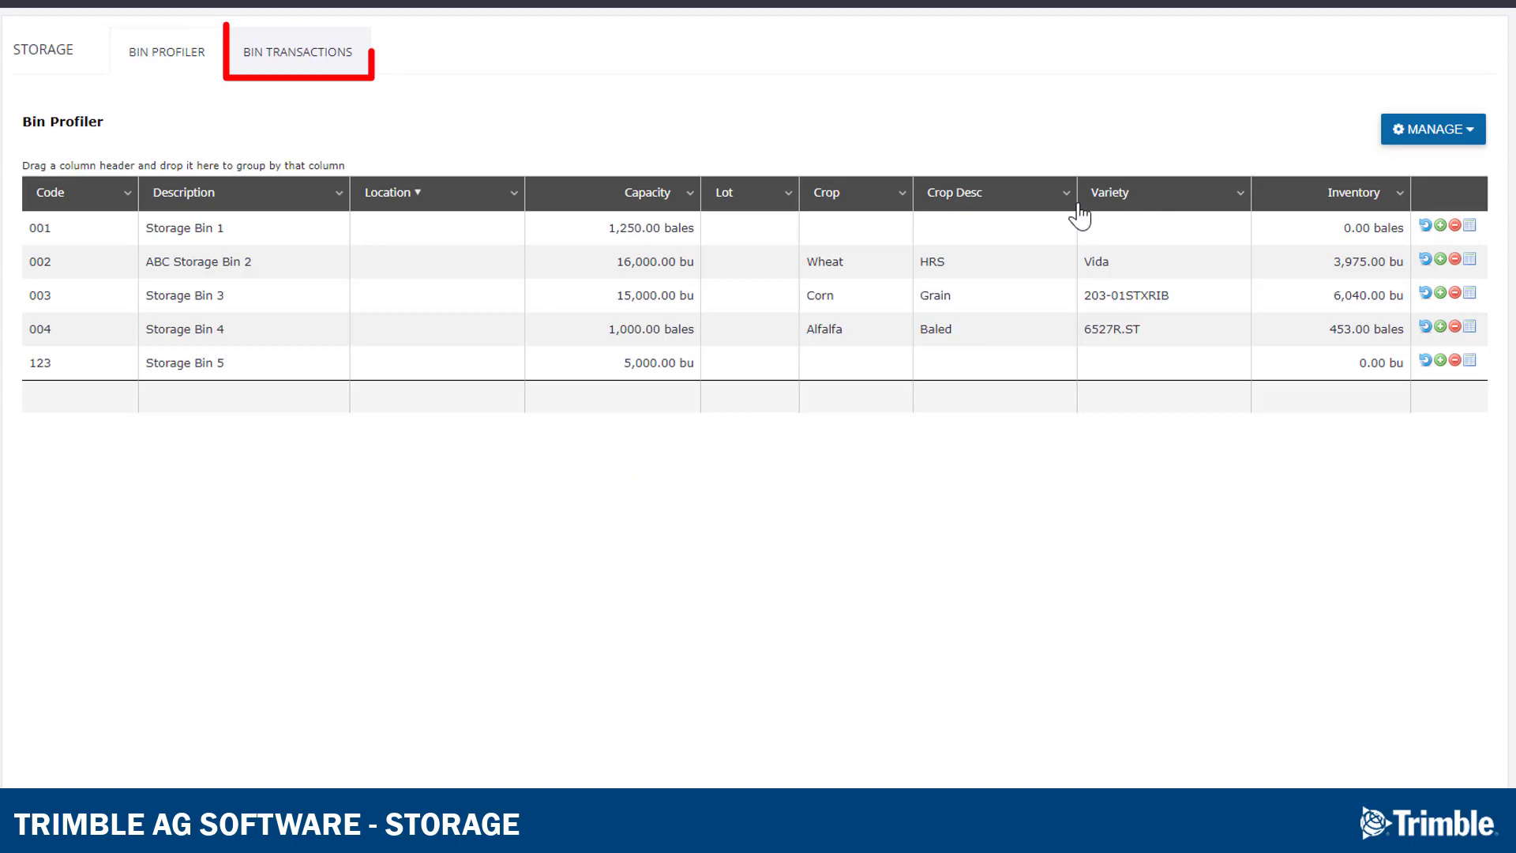
# On the Bin Activity Report, inspect the Crop column options and a transaction's Edit action
pyautogui.click(246, 55)
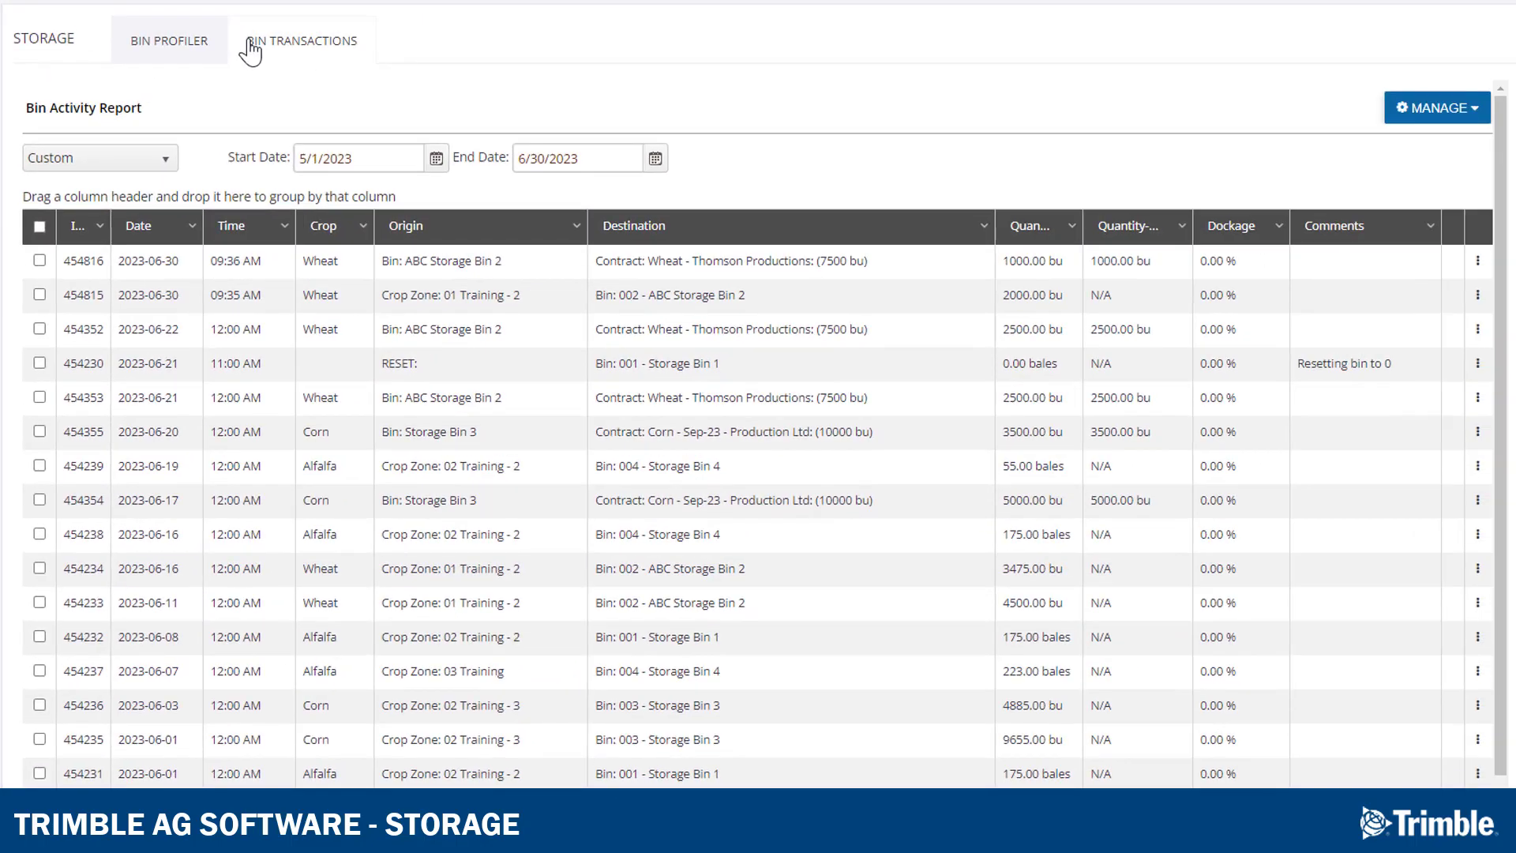
pyautogui.click(363, 226)
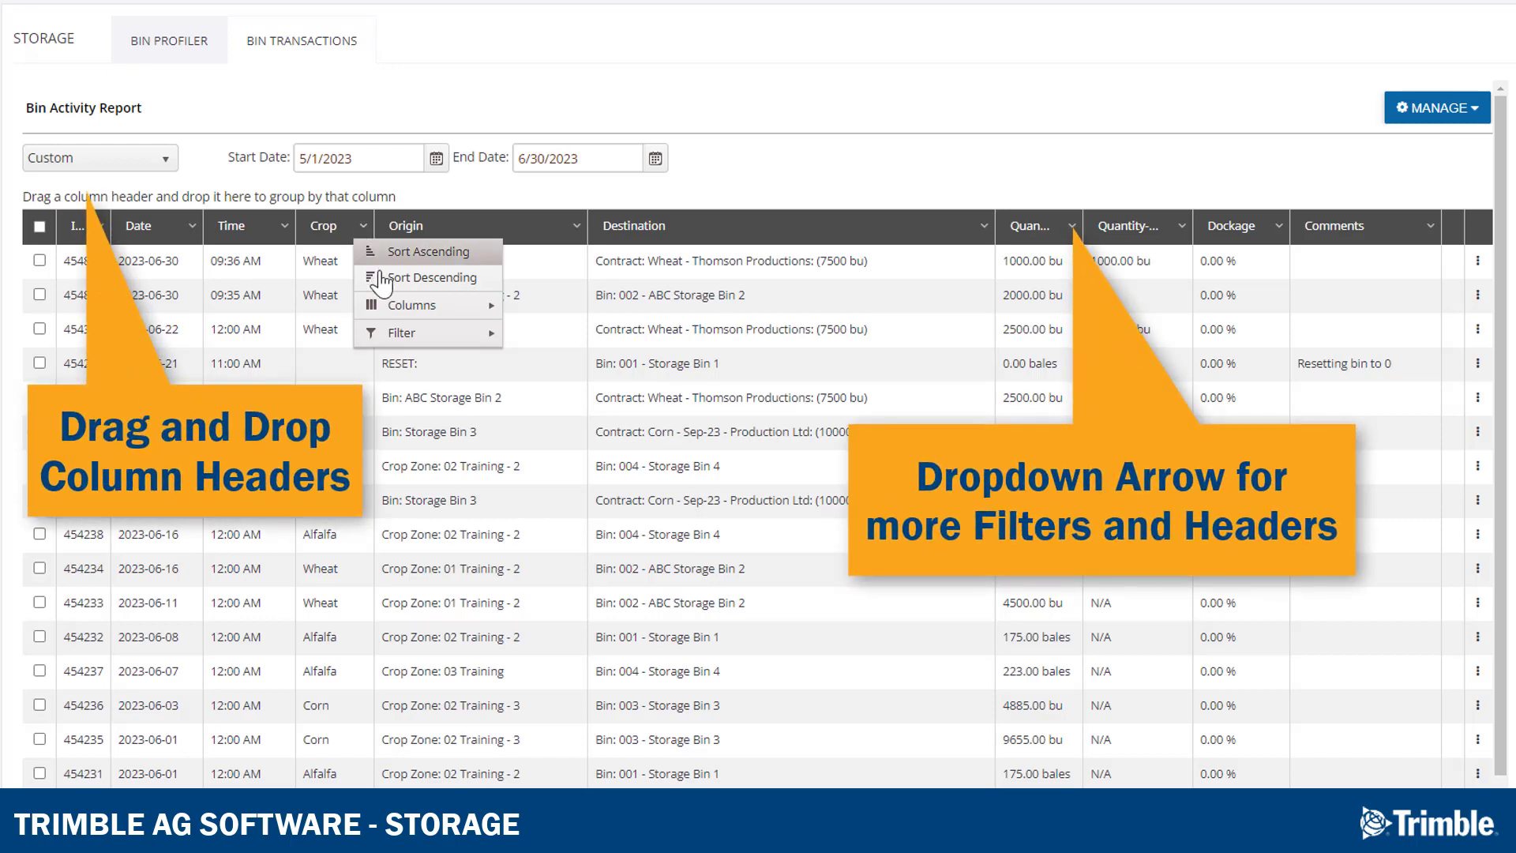
pyautogui.moveTo(382, 309)
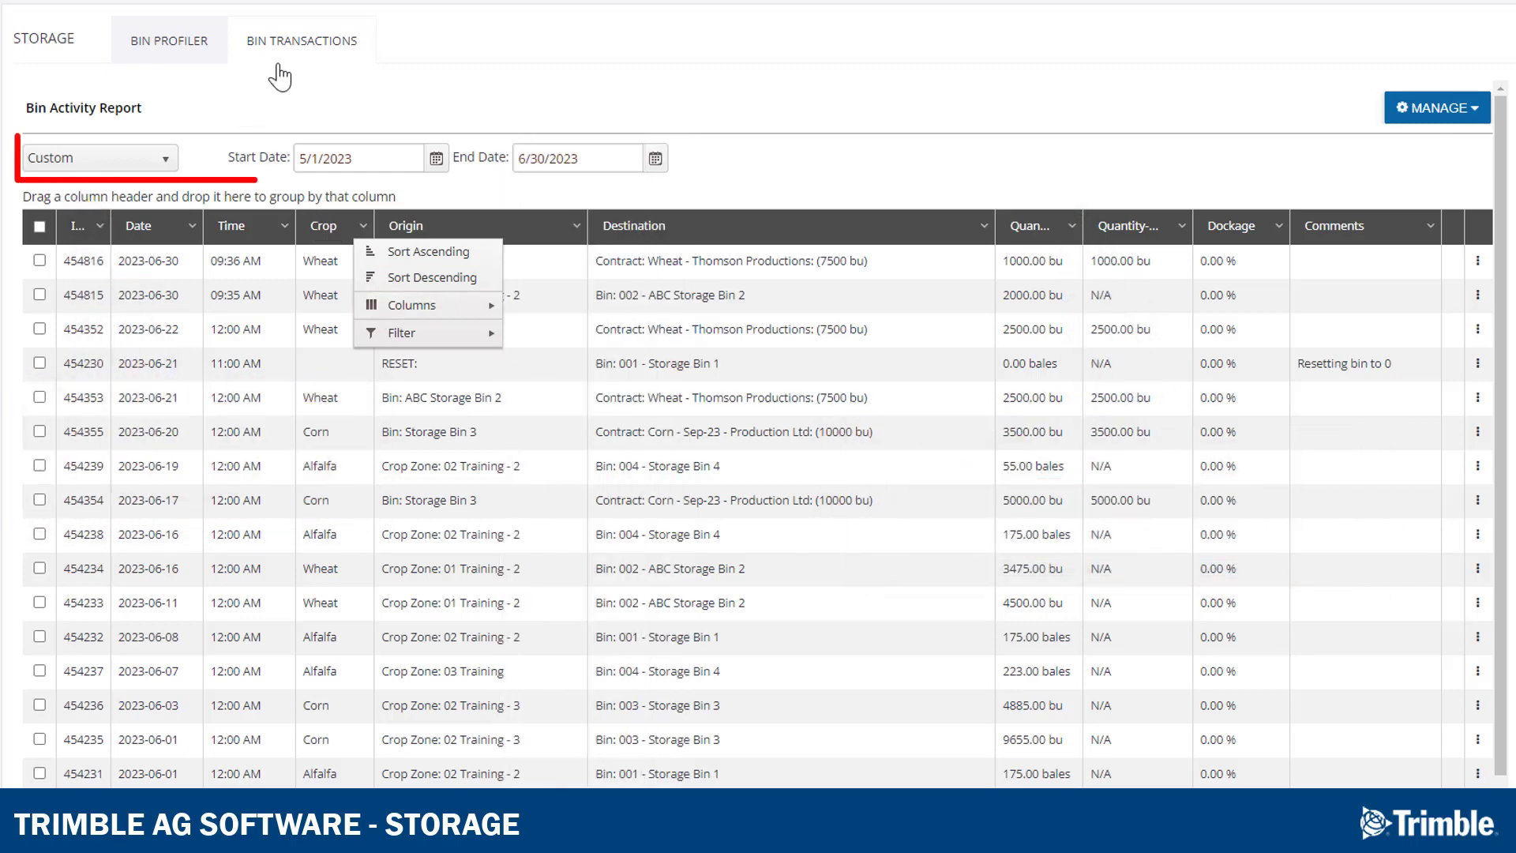
pyautogui.click(278, 198)
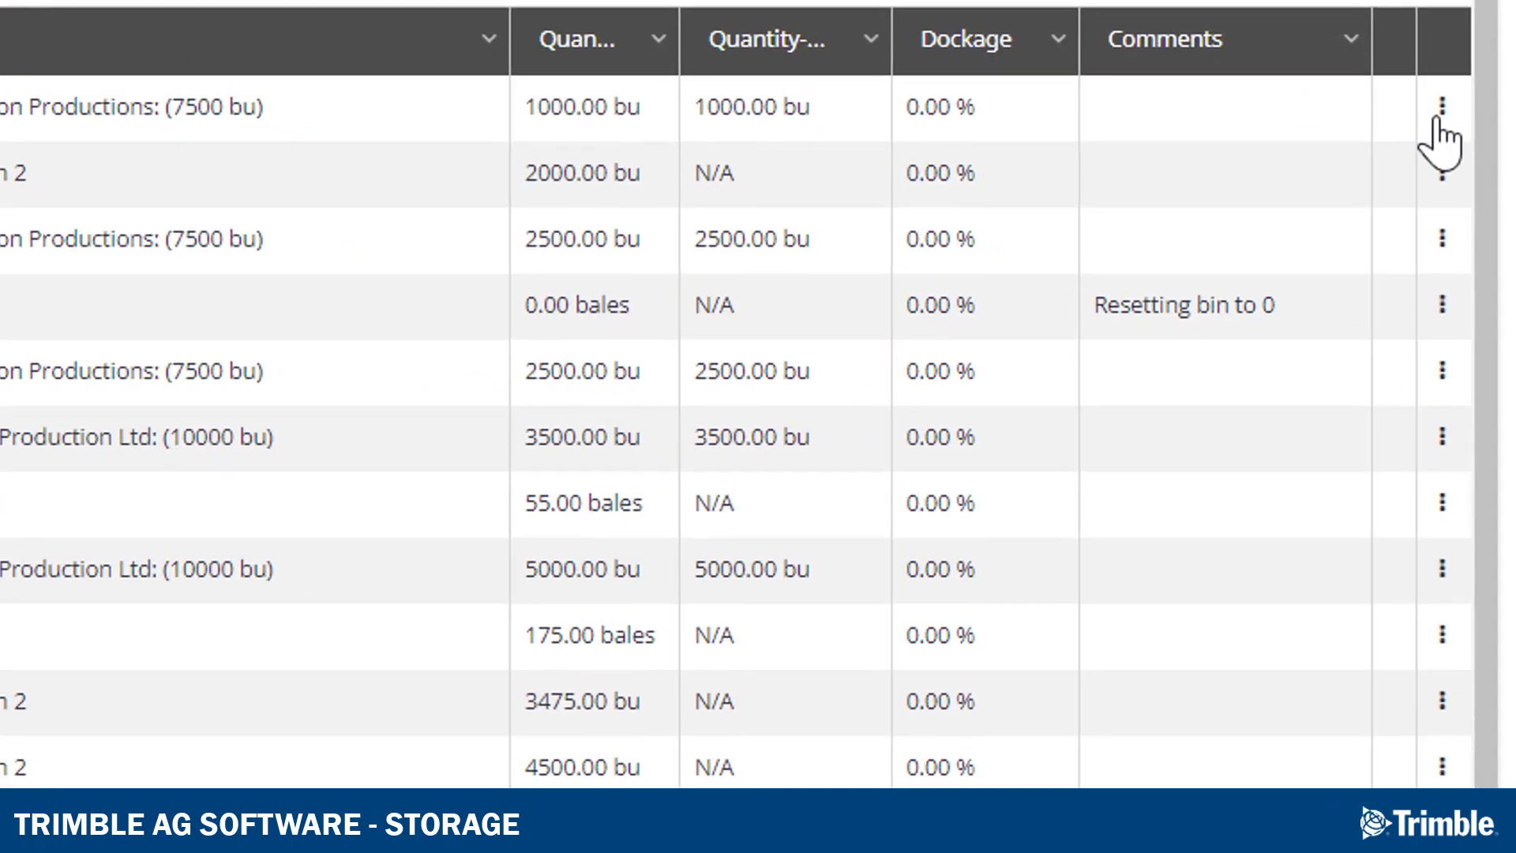
pyautogui.click(1440, 110)
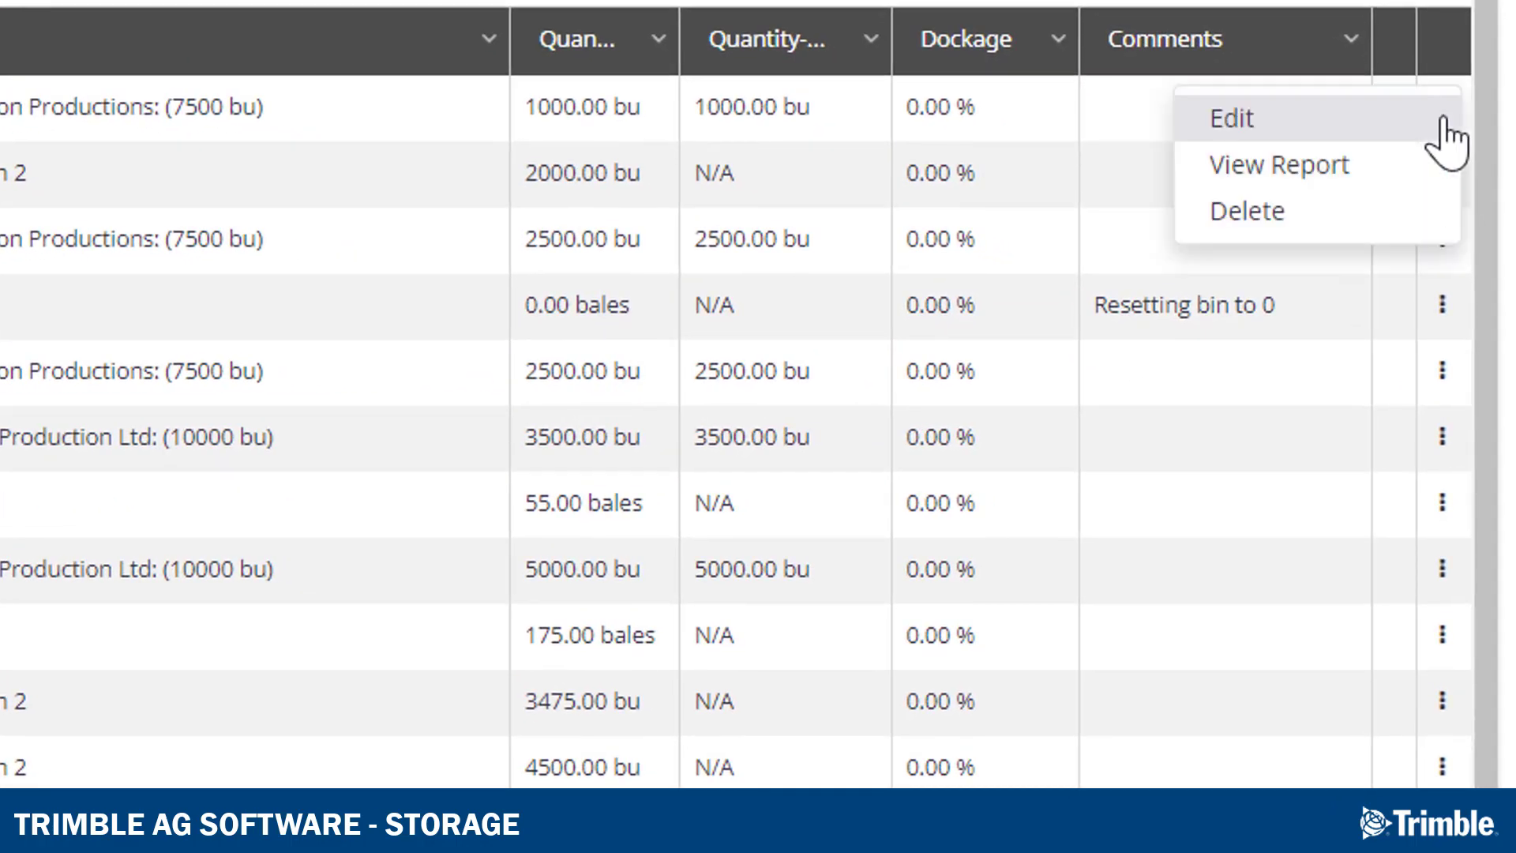
pyautogui.click(1444, 118)
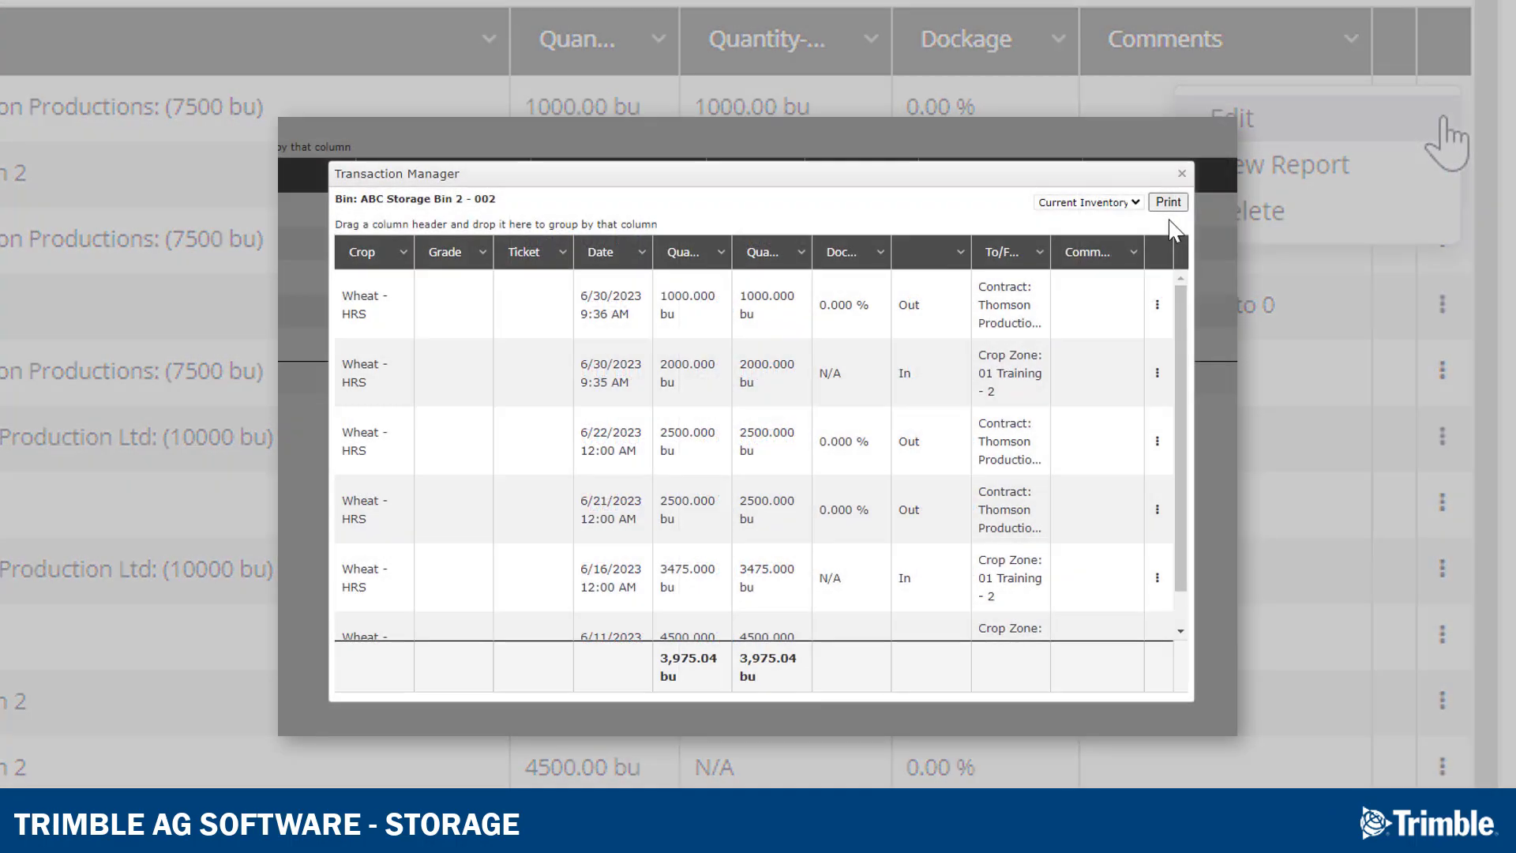
pyautogui.click(1157, 307)
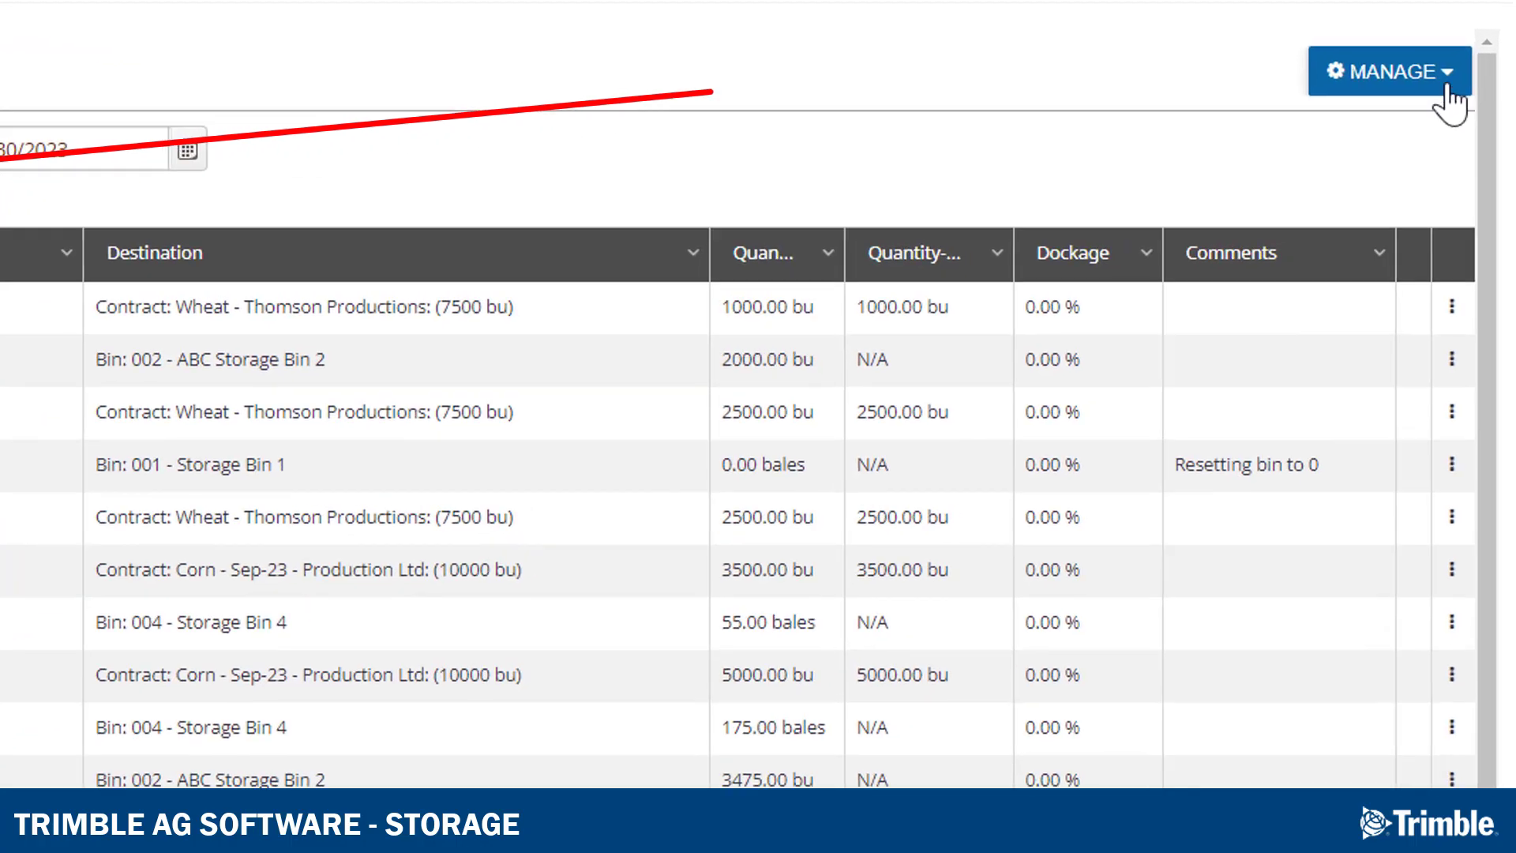
# Try MANAGE's Update Origin and Update Destination options, cancelling each, then close the menu
pyautogui.click(1470, 106)
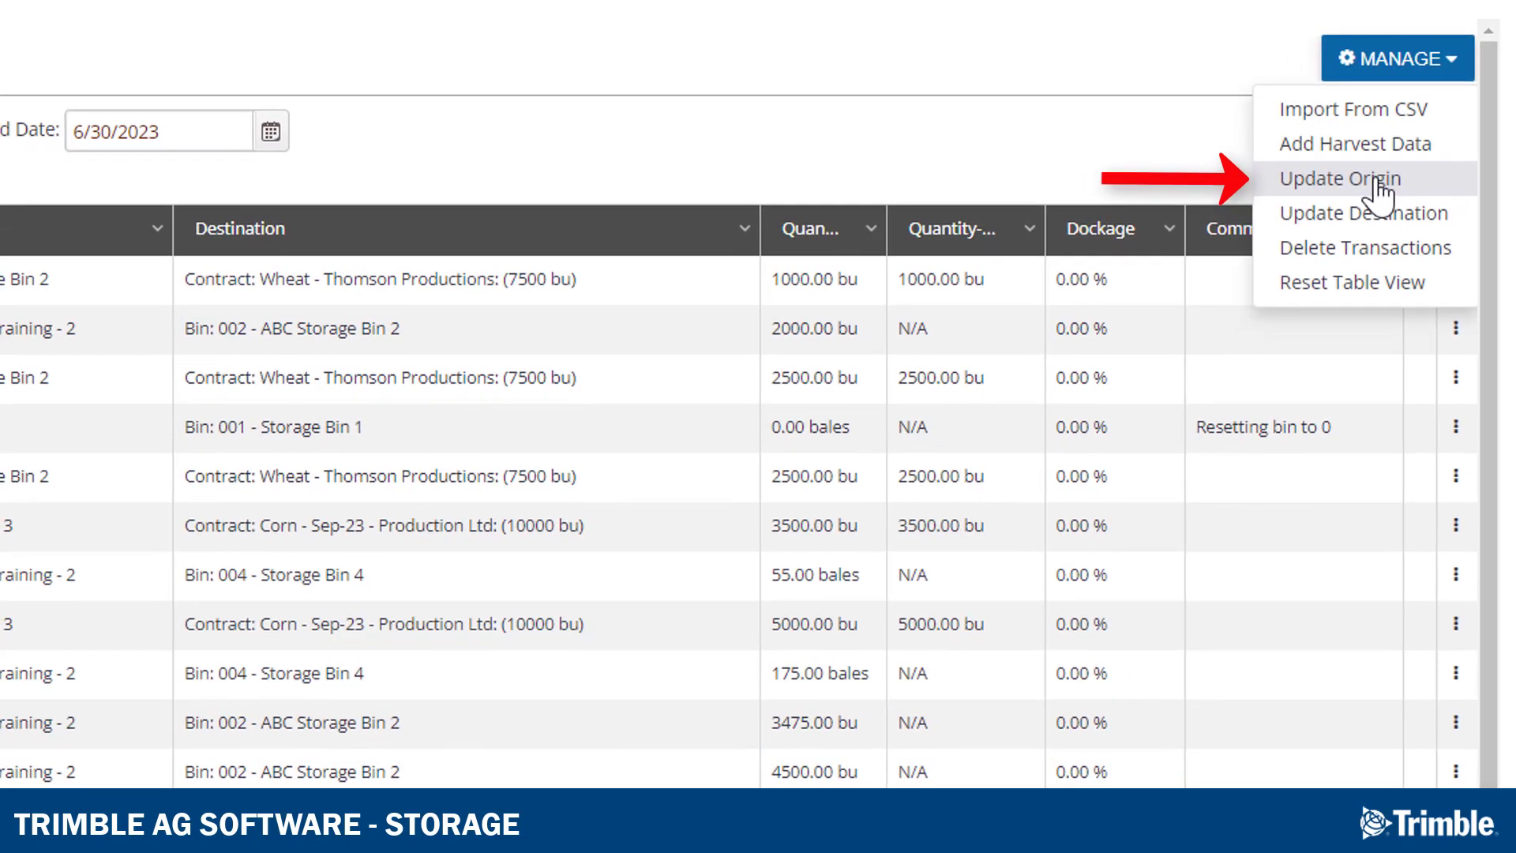
pyautogui.click(1358, 203)
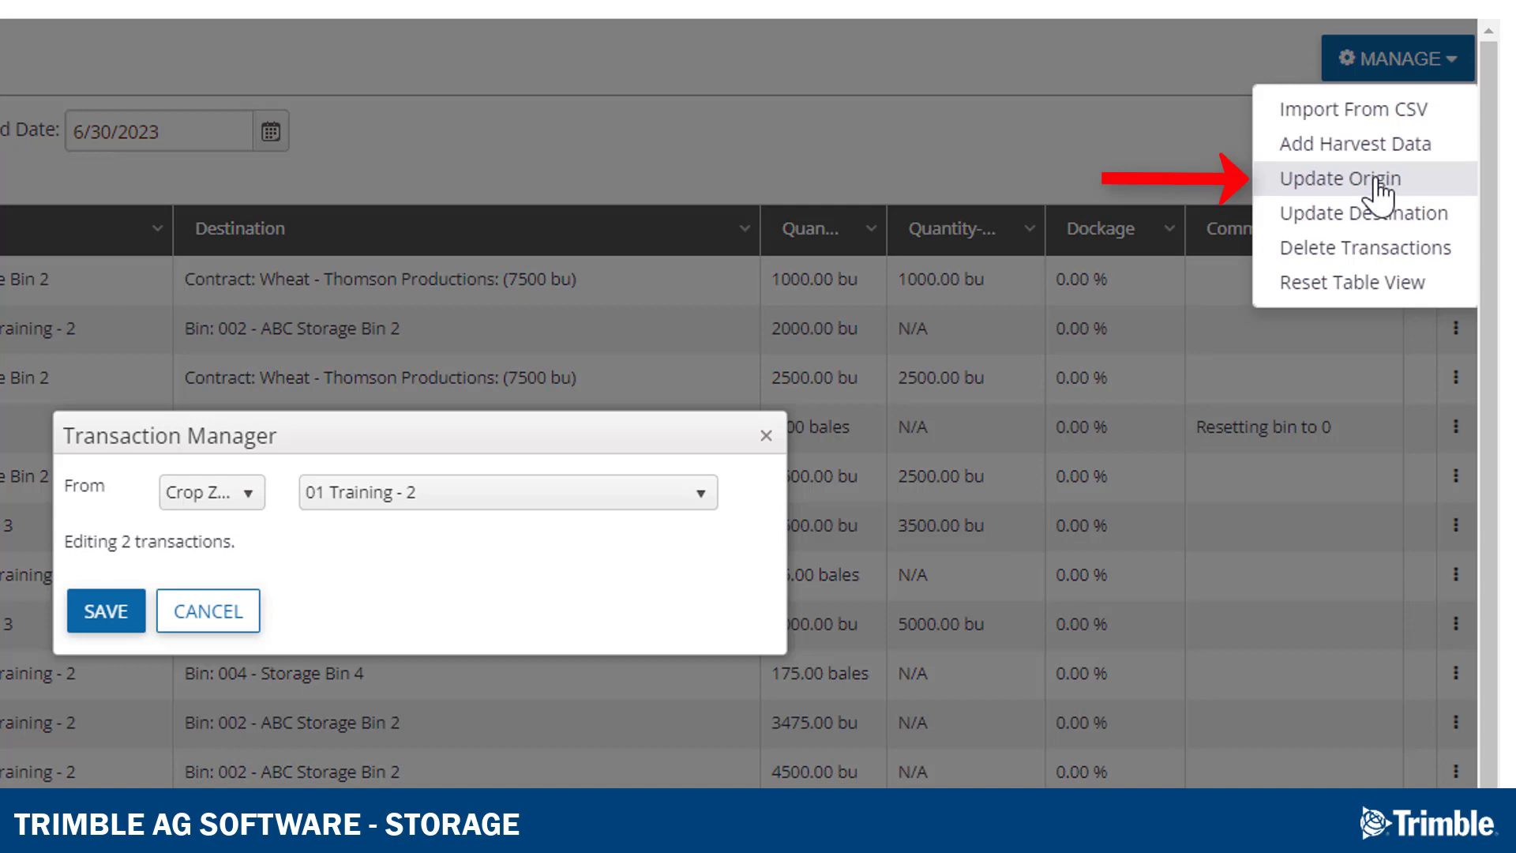
pyautogui.click(223, 612)
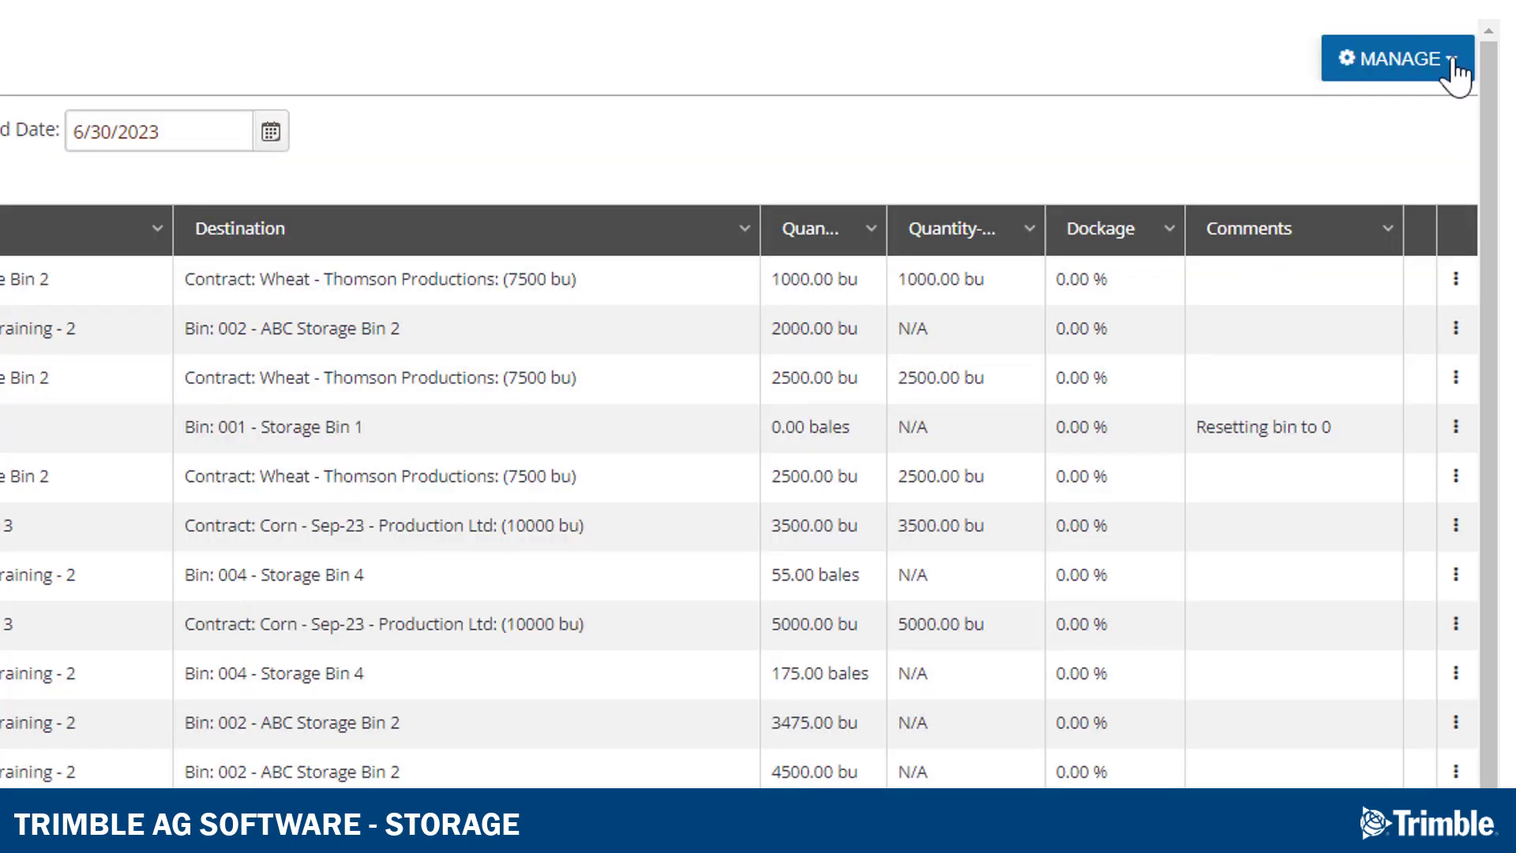
pyautogui.click(1455, 71)
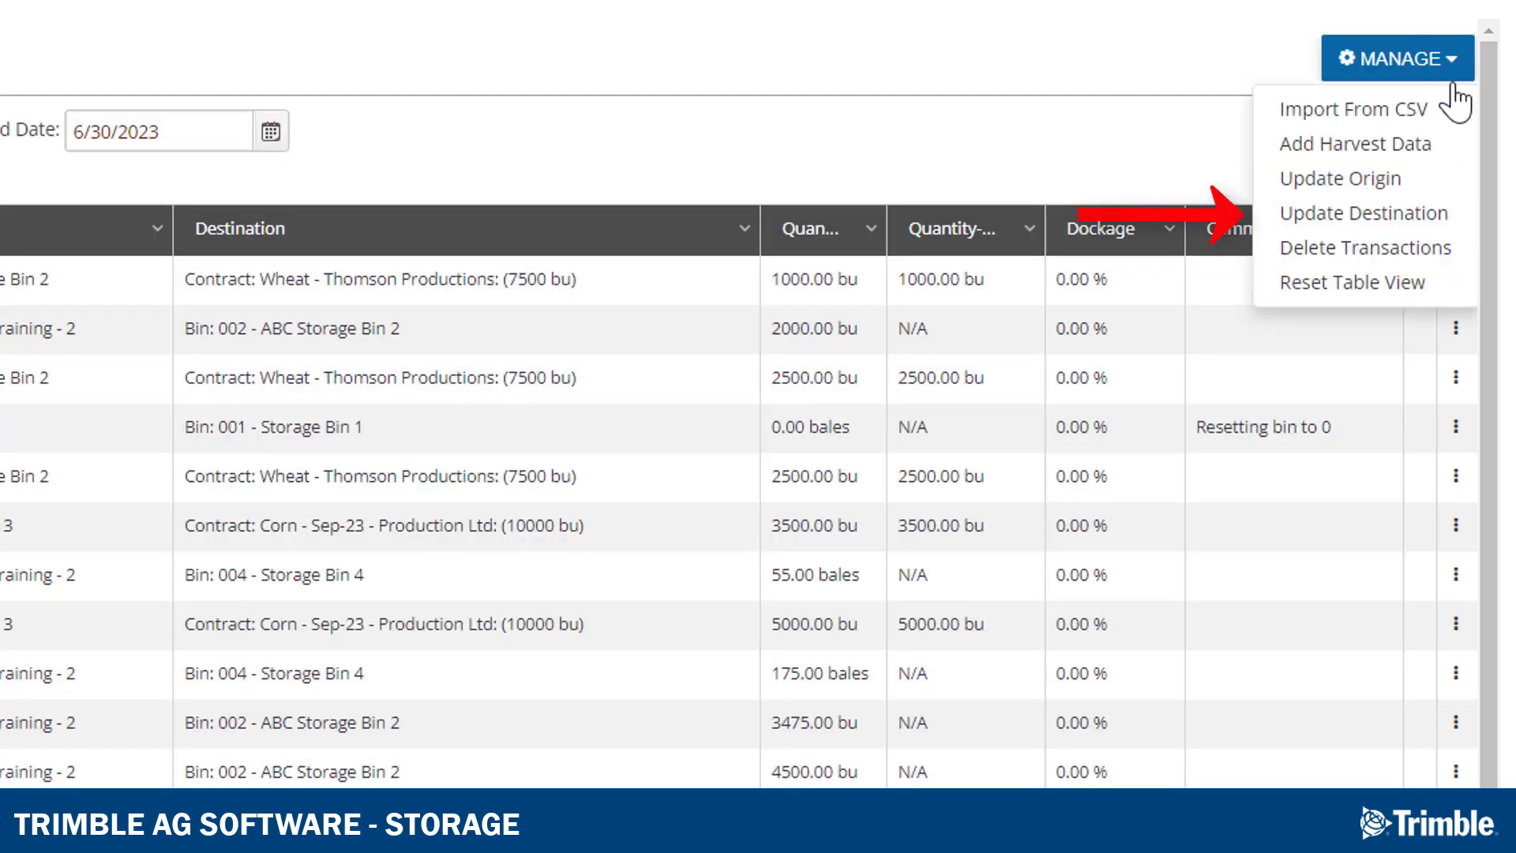
pyautogui.click(1432, 231)
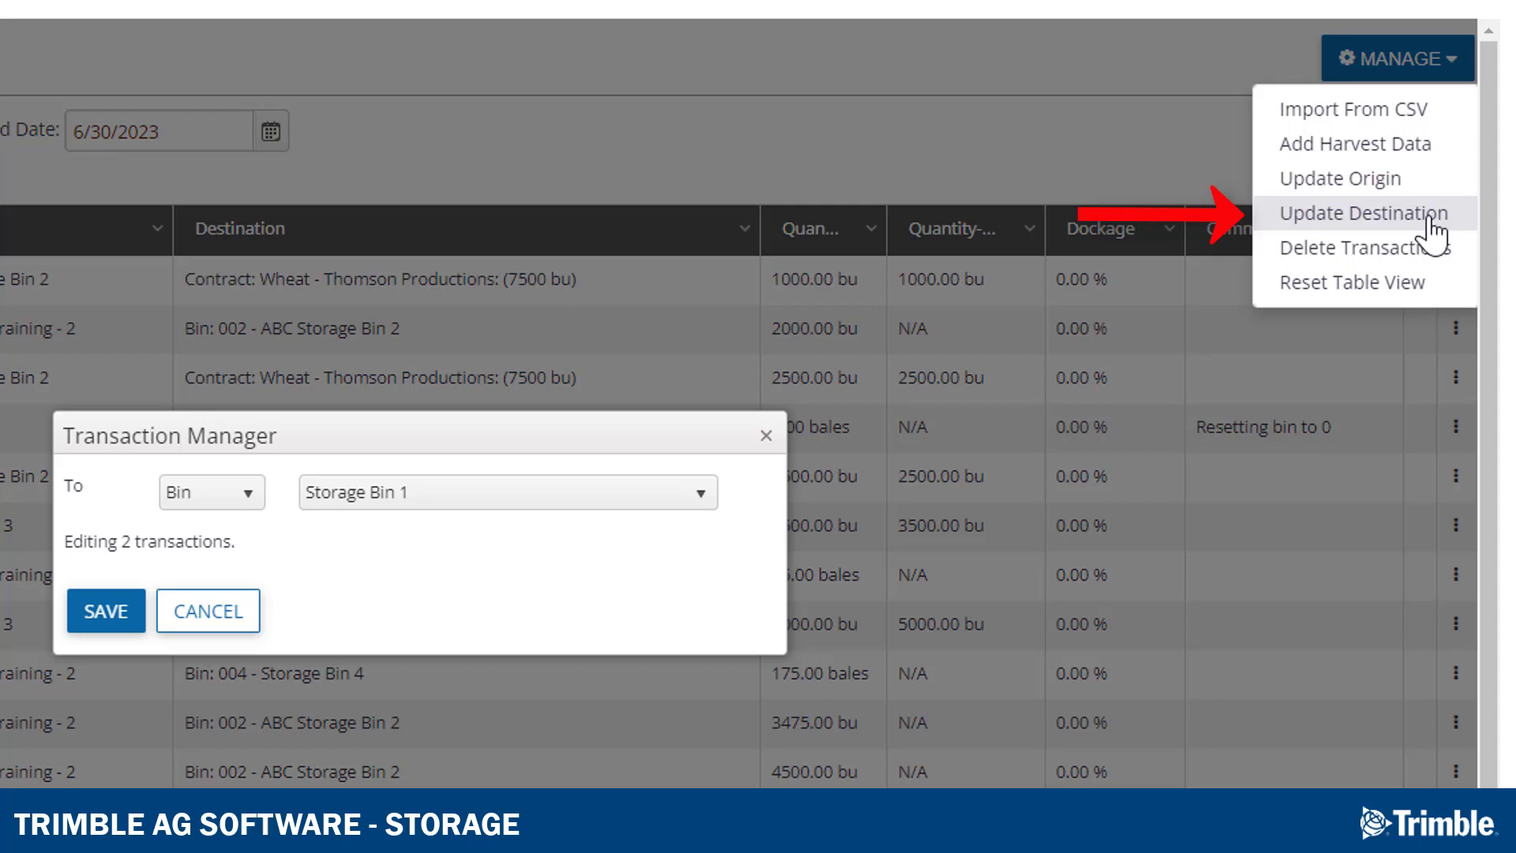
pyautogui.click(224, 614)
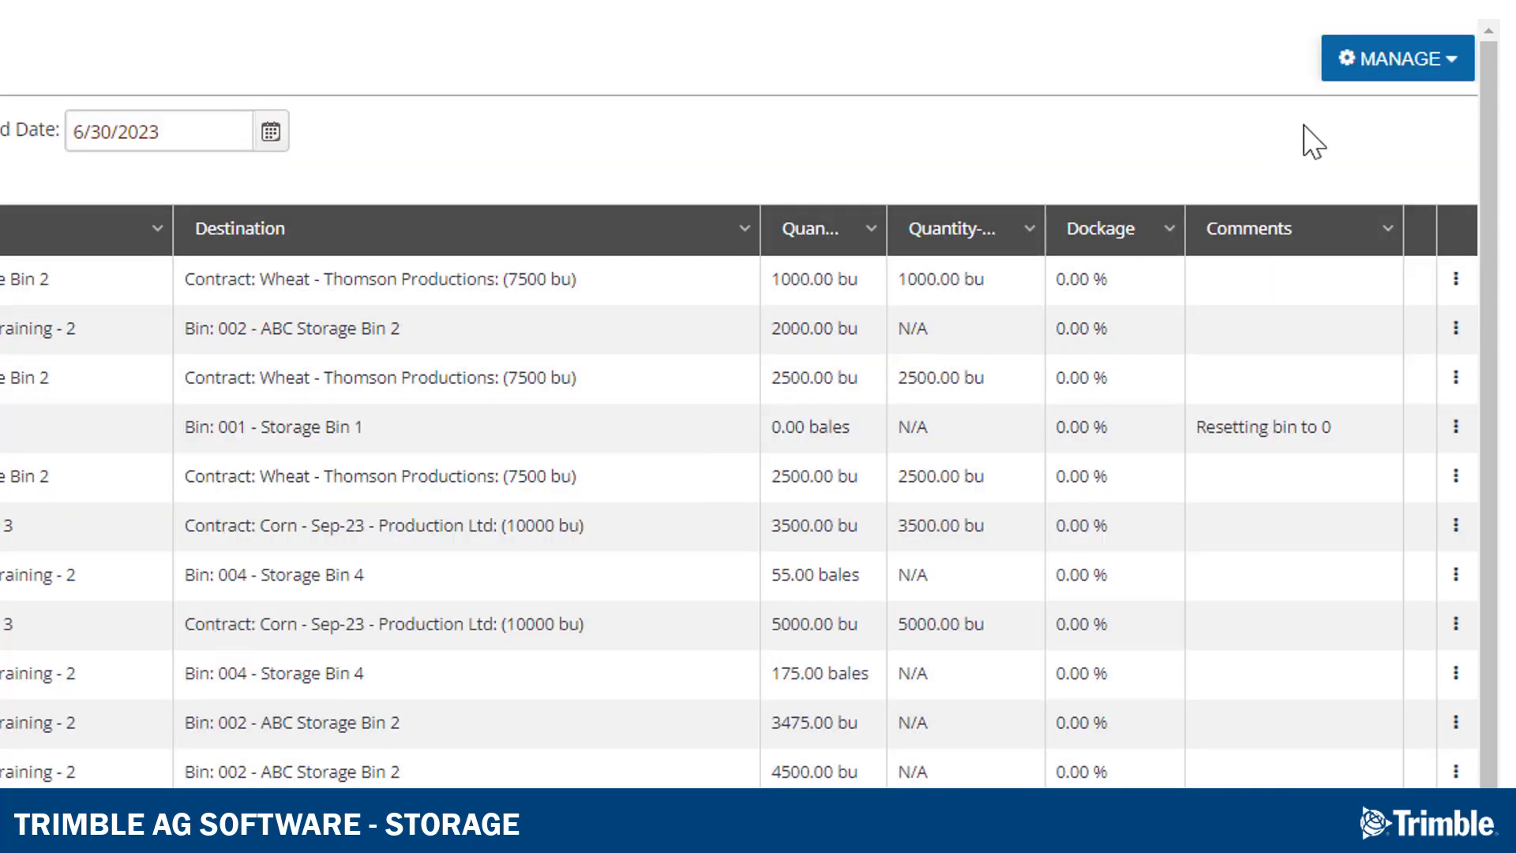
pyautogui.click(1454, 70)
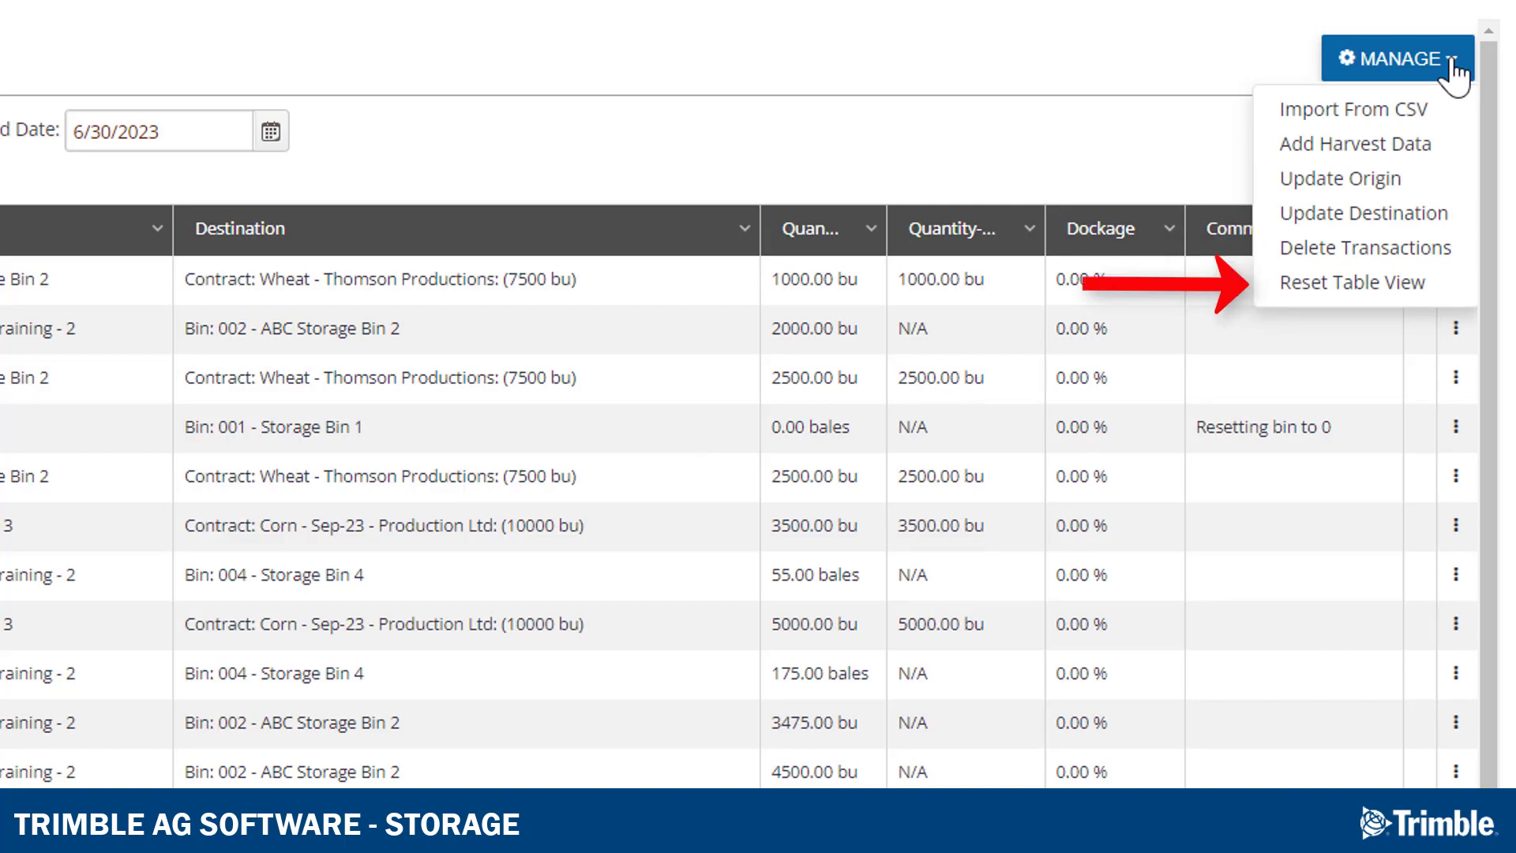
pyautogui.click(1455, 69)
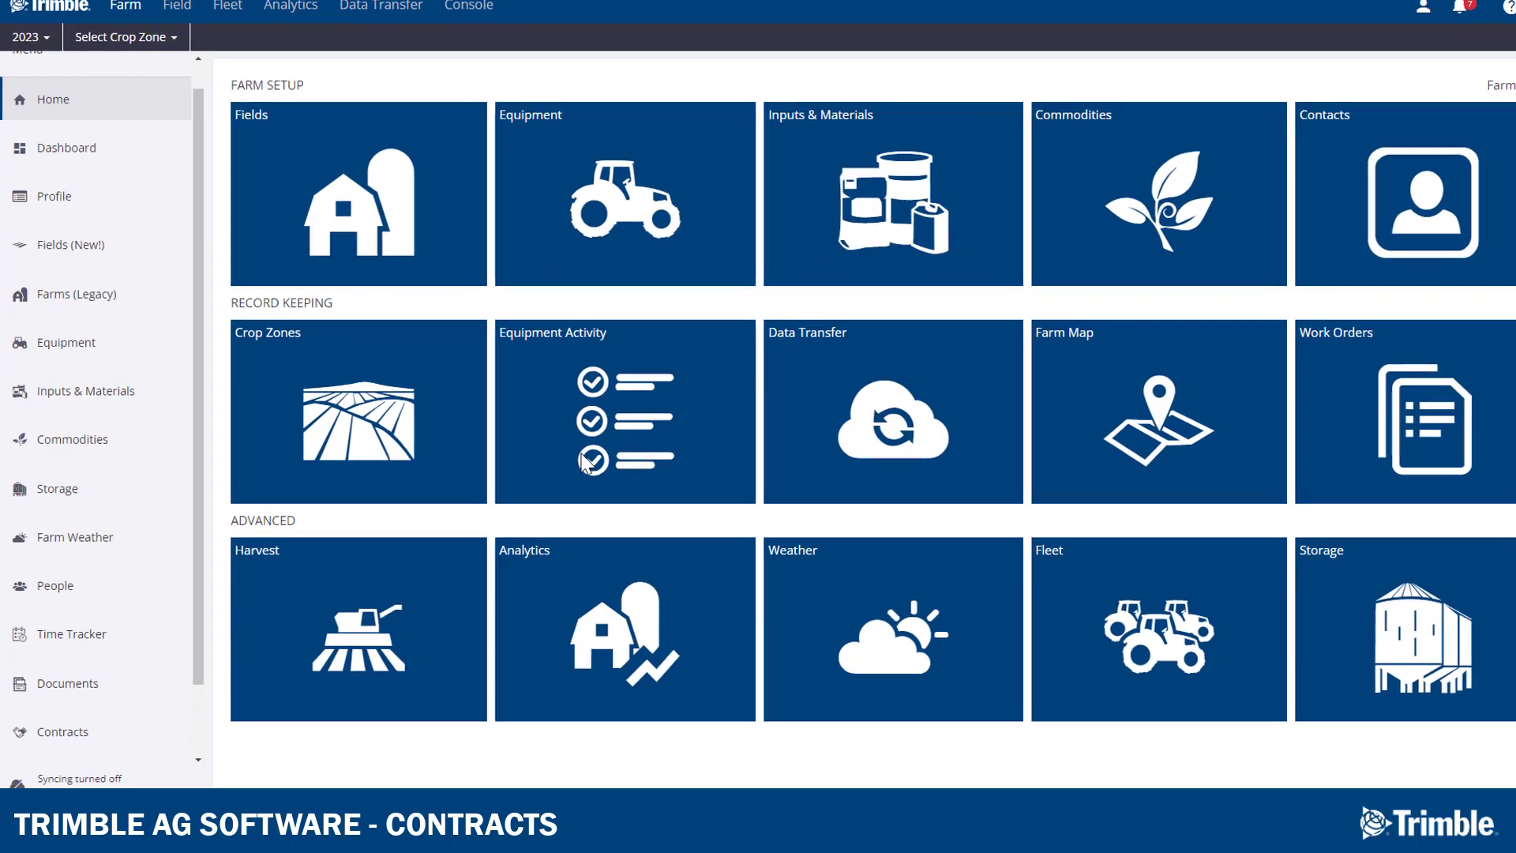
# Go to Licenses in the sidebar and view its MARKETPLACE of add-on modules
pyautogui.scroll(-2, 230, 737)
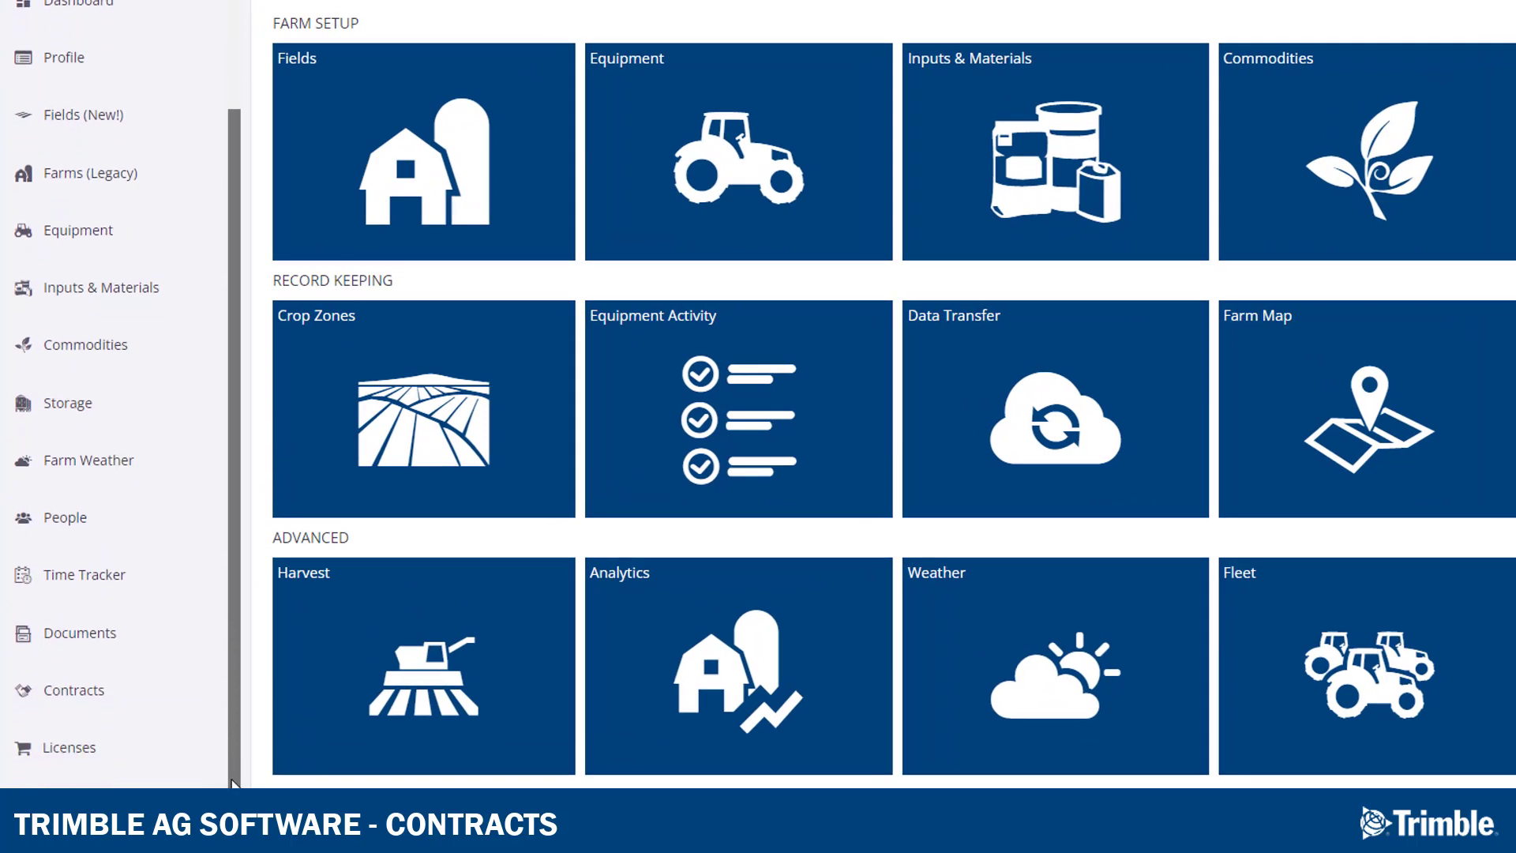
pyautogui.click(73, 758)
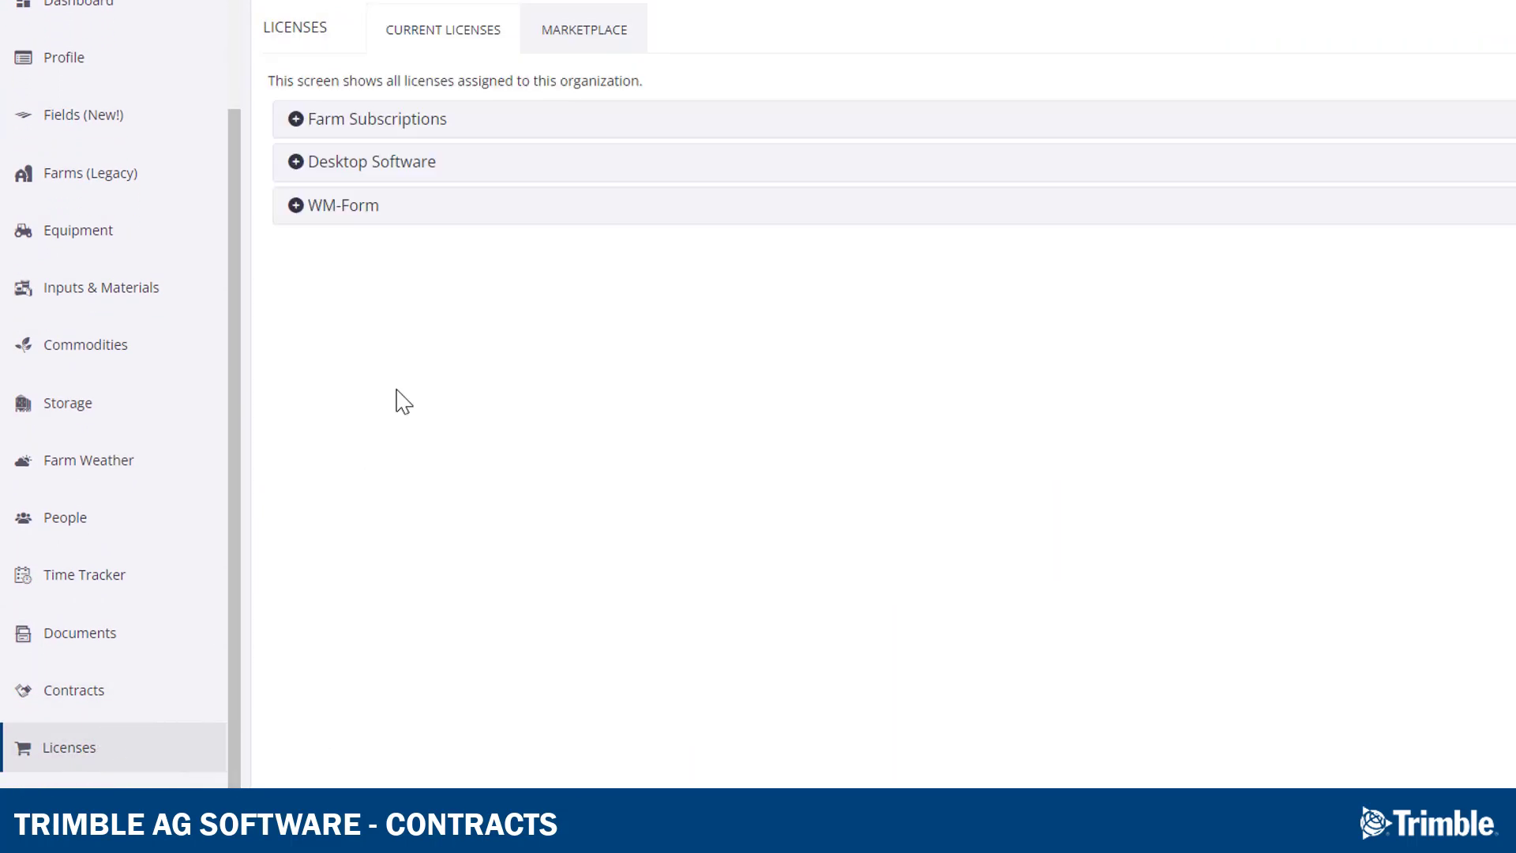
pyautogui.click(593, 49)
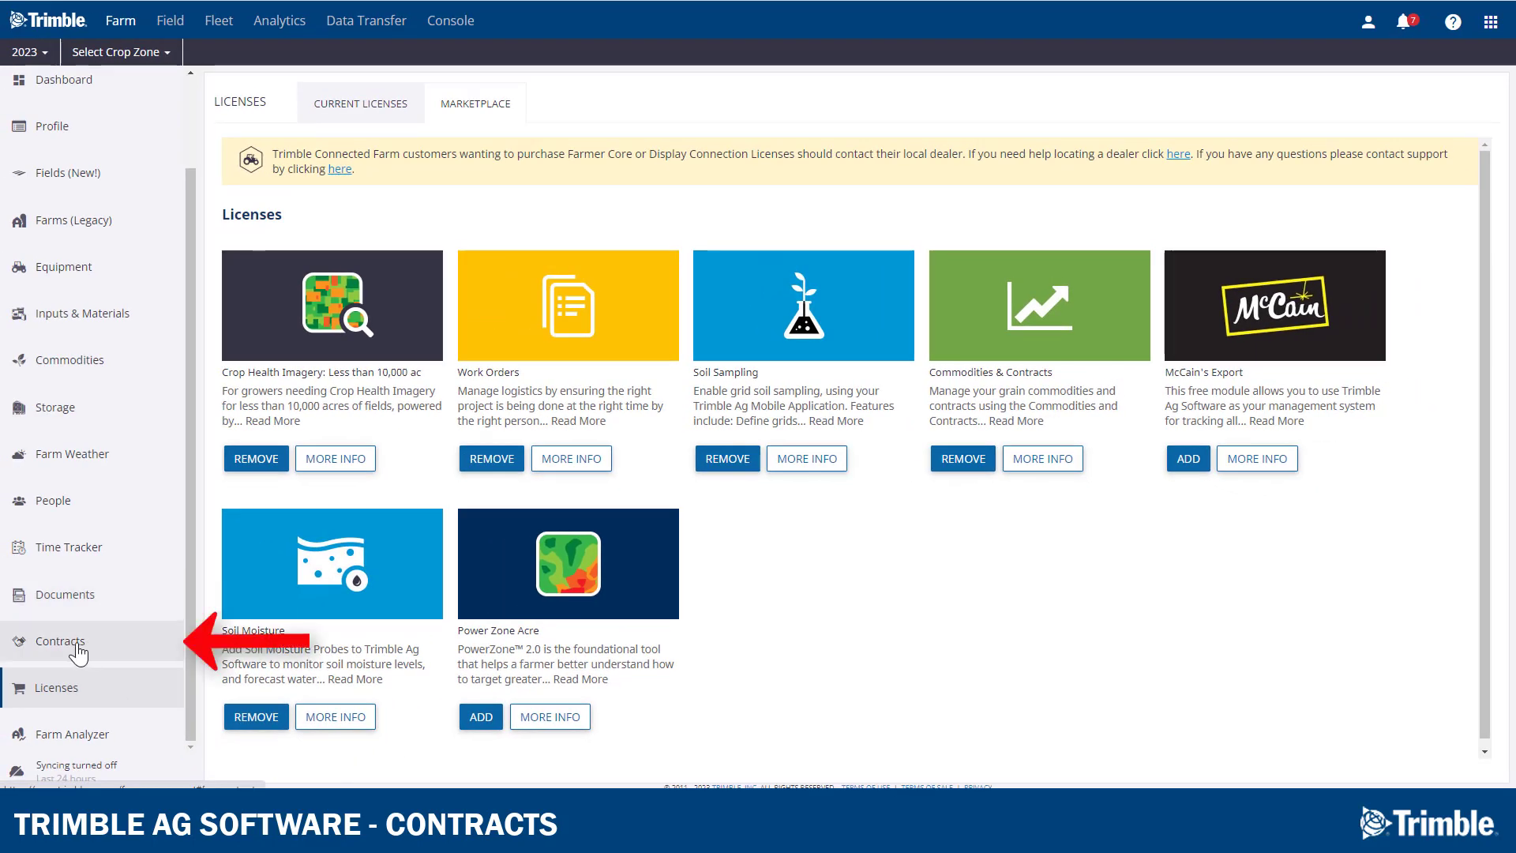
# Show the four 2023 cash contracts, try Crop column options and grouping, then list Customer filters
pyautogui.click(77, 645)
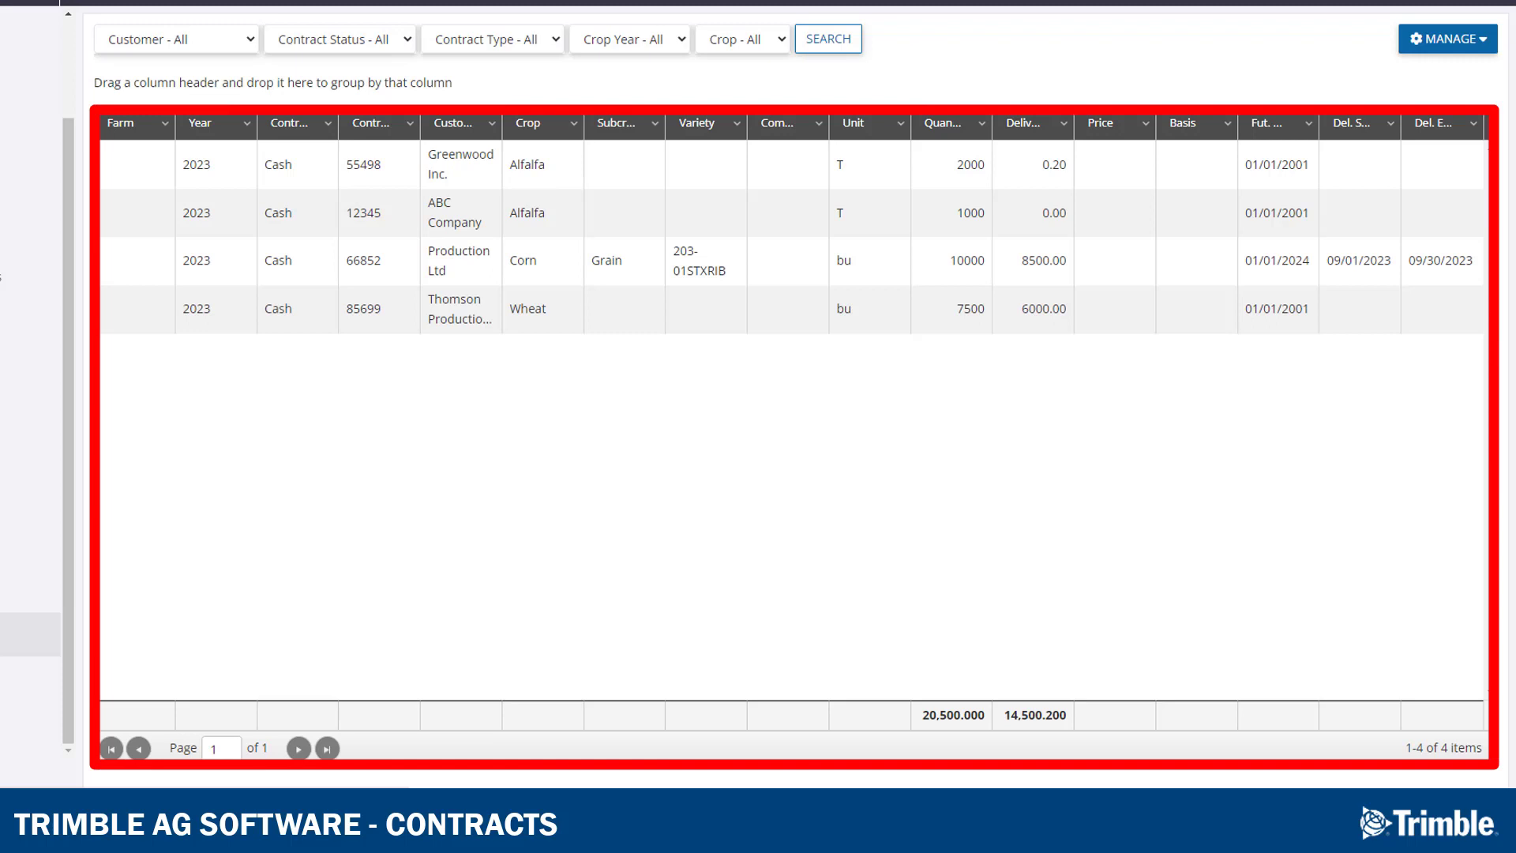
pyautogui.click(574, 124)
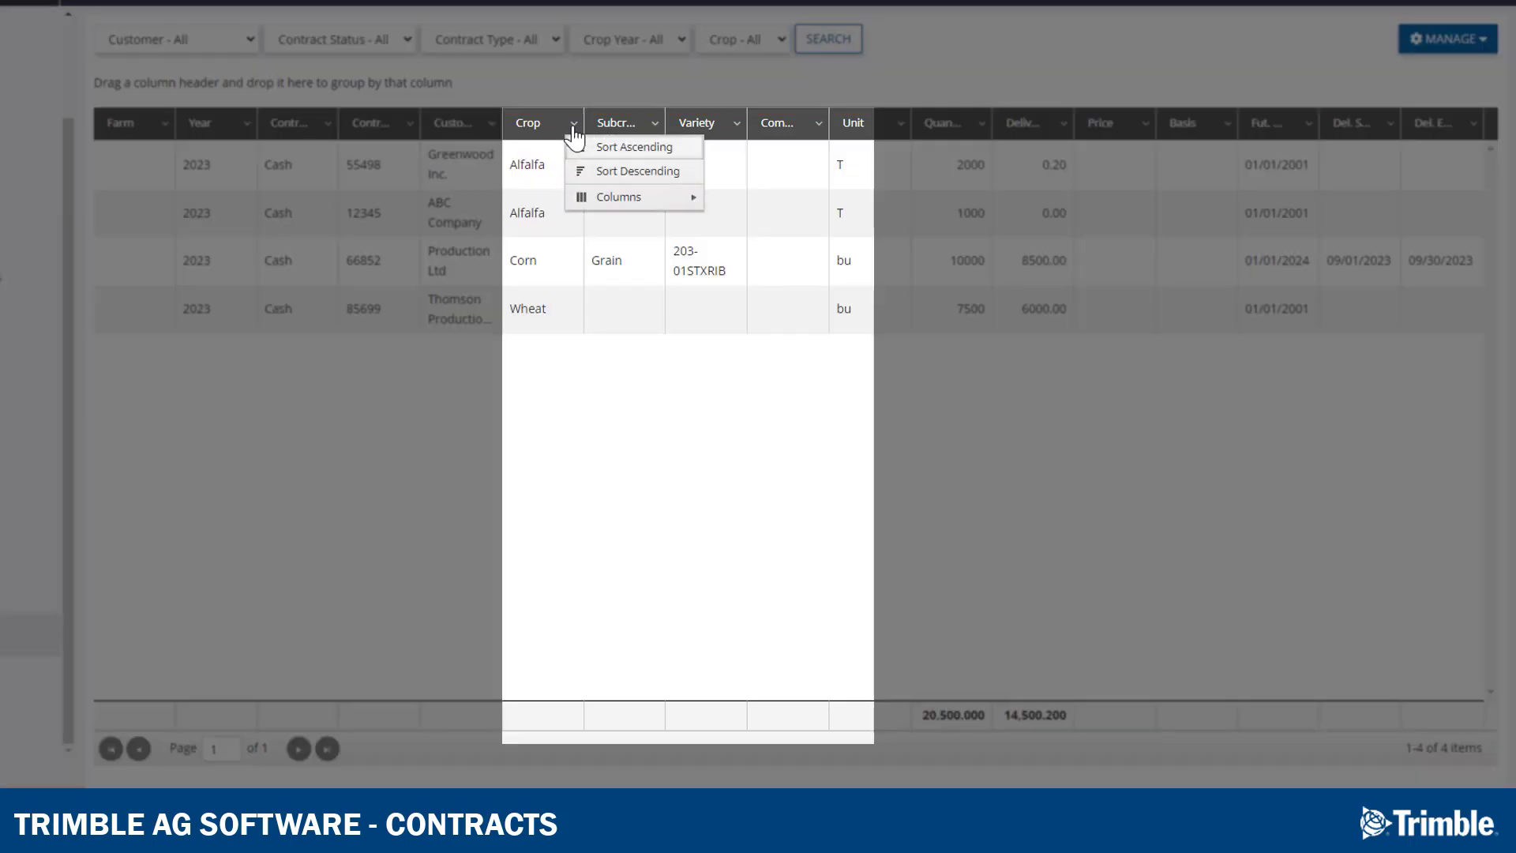
pyautogui.moveTo(592, 205)
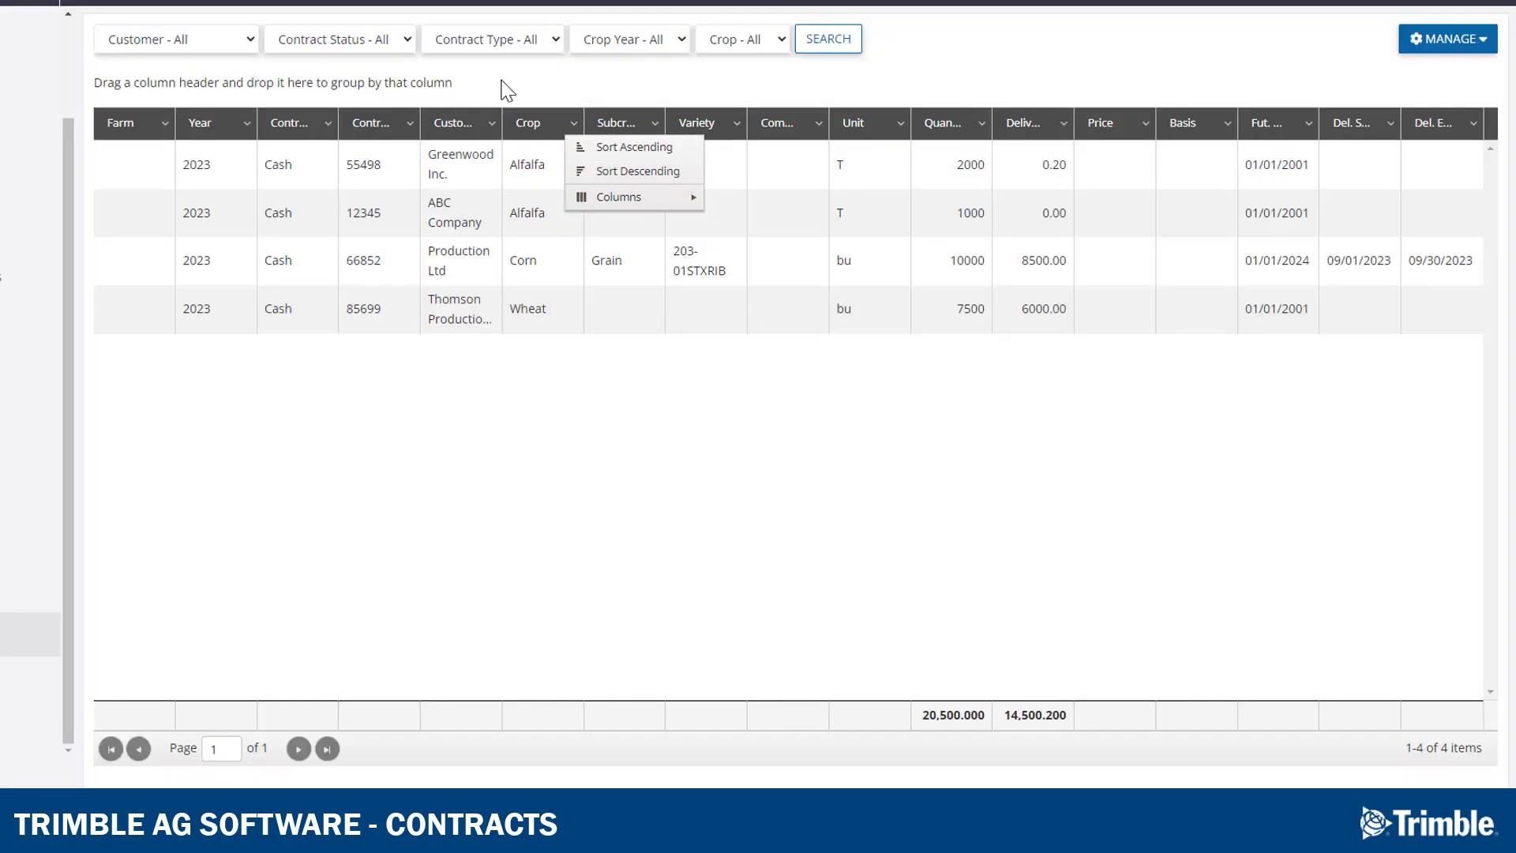
pyautogui.click(502, 88)
pyautogui.moveTo(533, 139)
pyautogui.mouseDown()
pyautogui.moveTo(236, 93)
pyautogui.moveTo(130, 98)
pyautogui.moveTo(517, 133)
pyautogui.mouseUp()
pyautogui.click(247, 44)
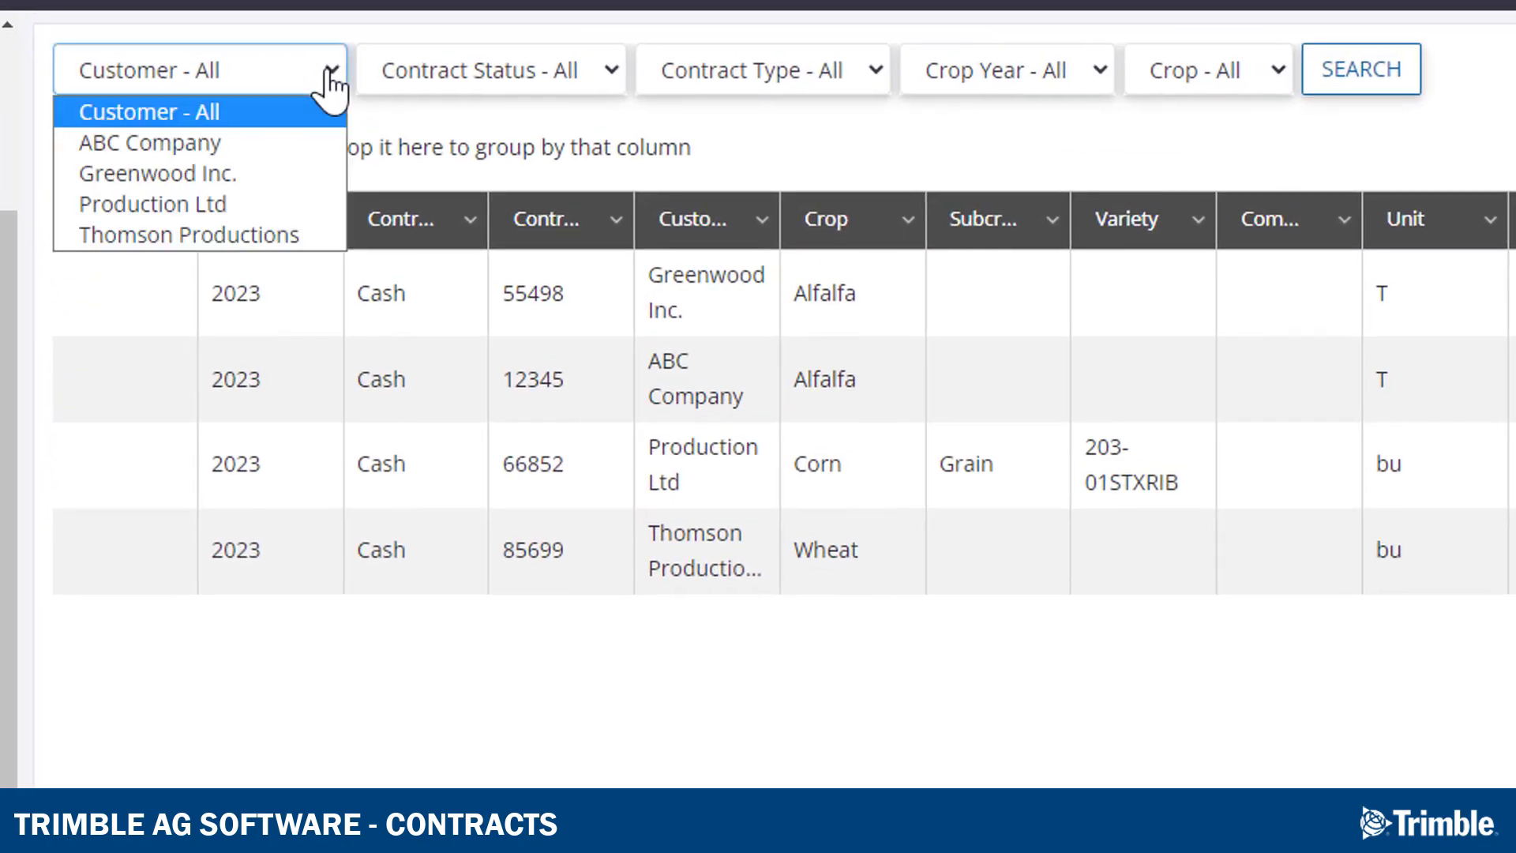